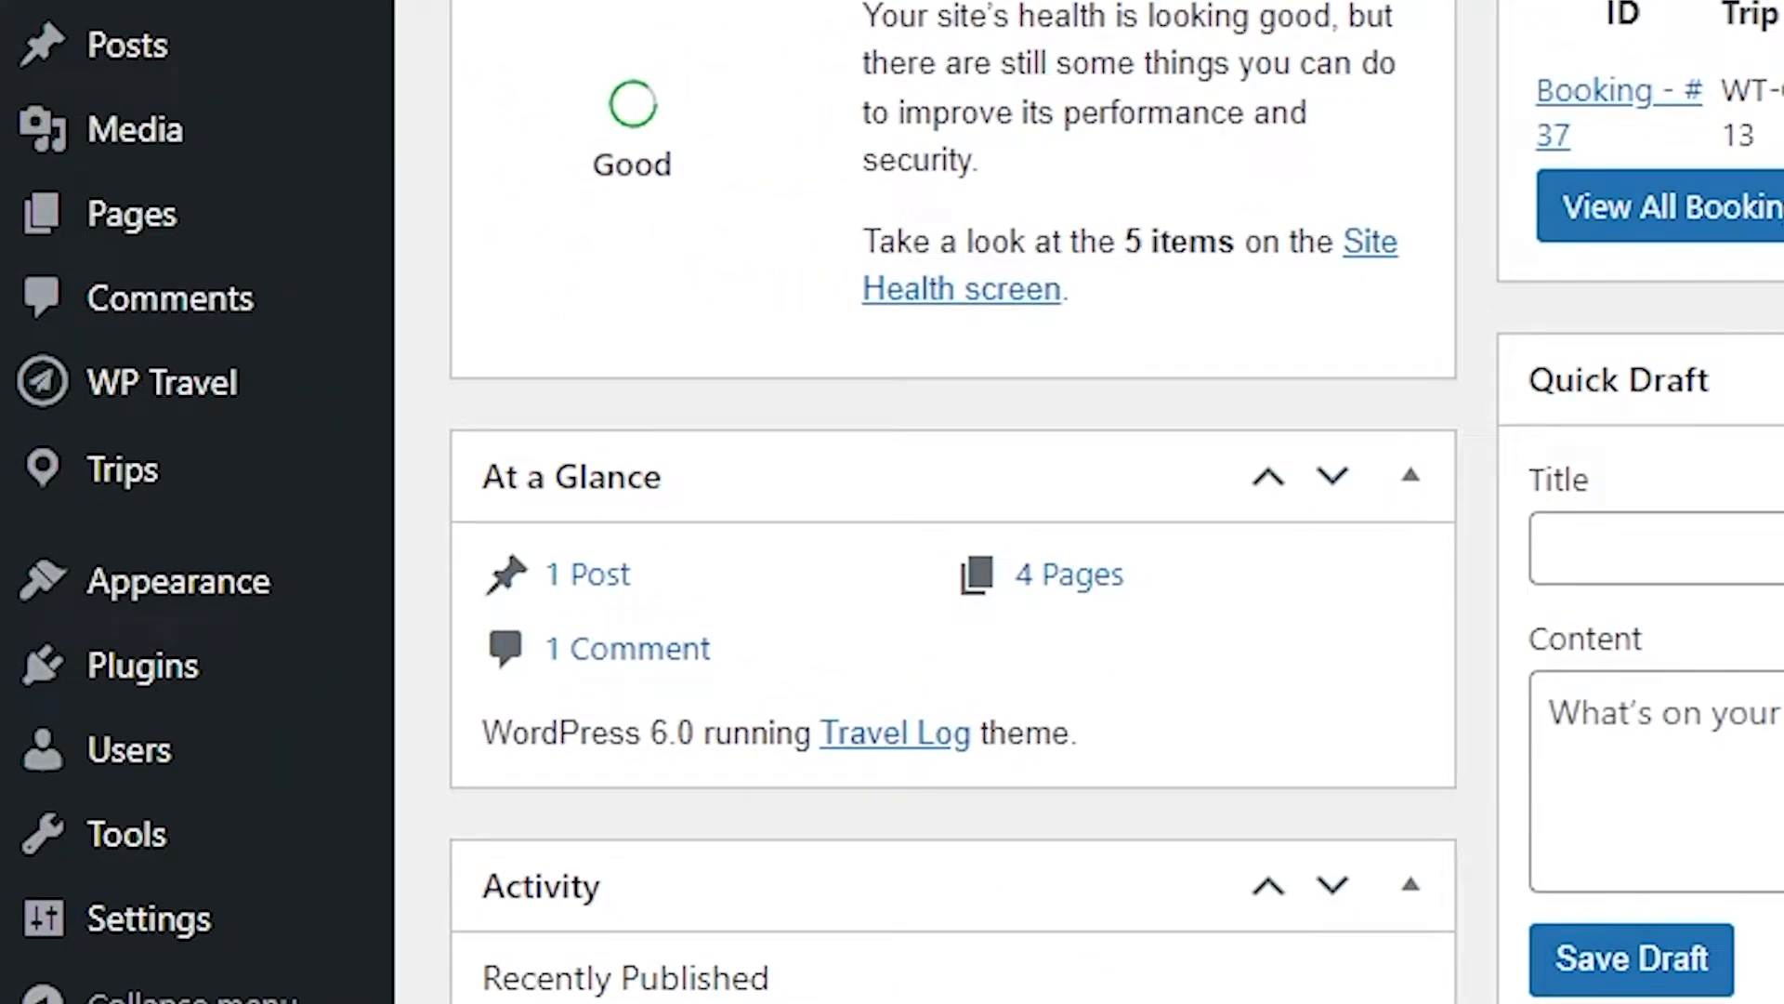
# - Open the WP Travel module settings and check that Inventory Management is enabled among the Pro Modules
pyautogui.moveTo(239, 391)
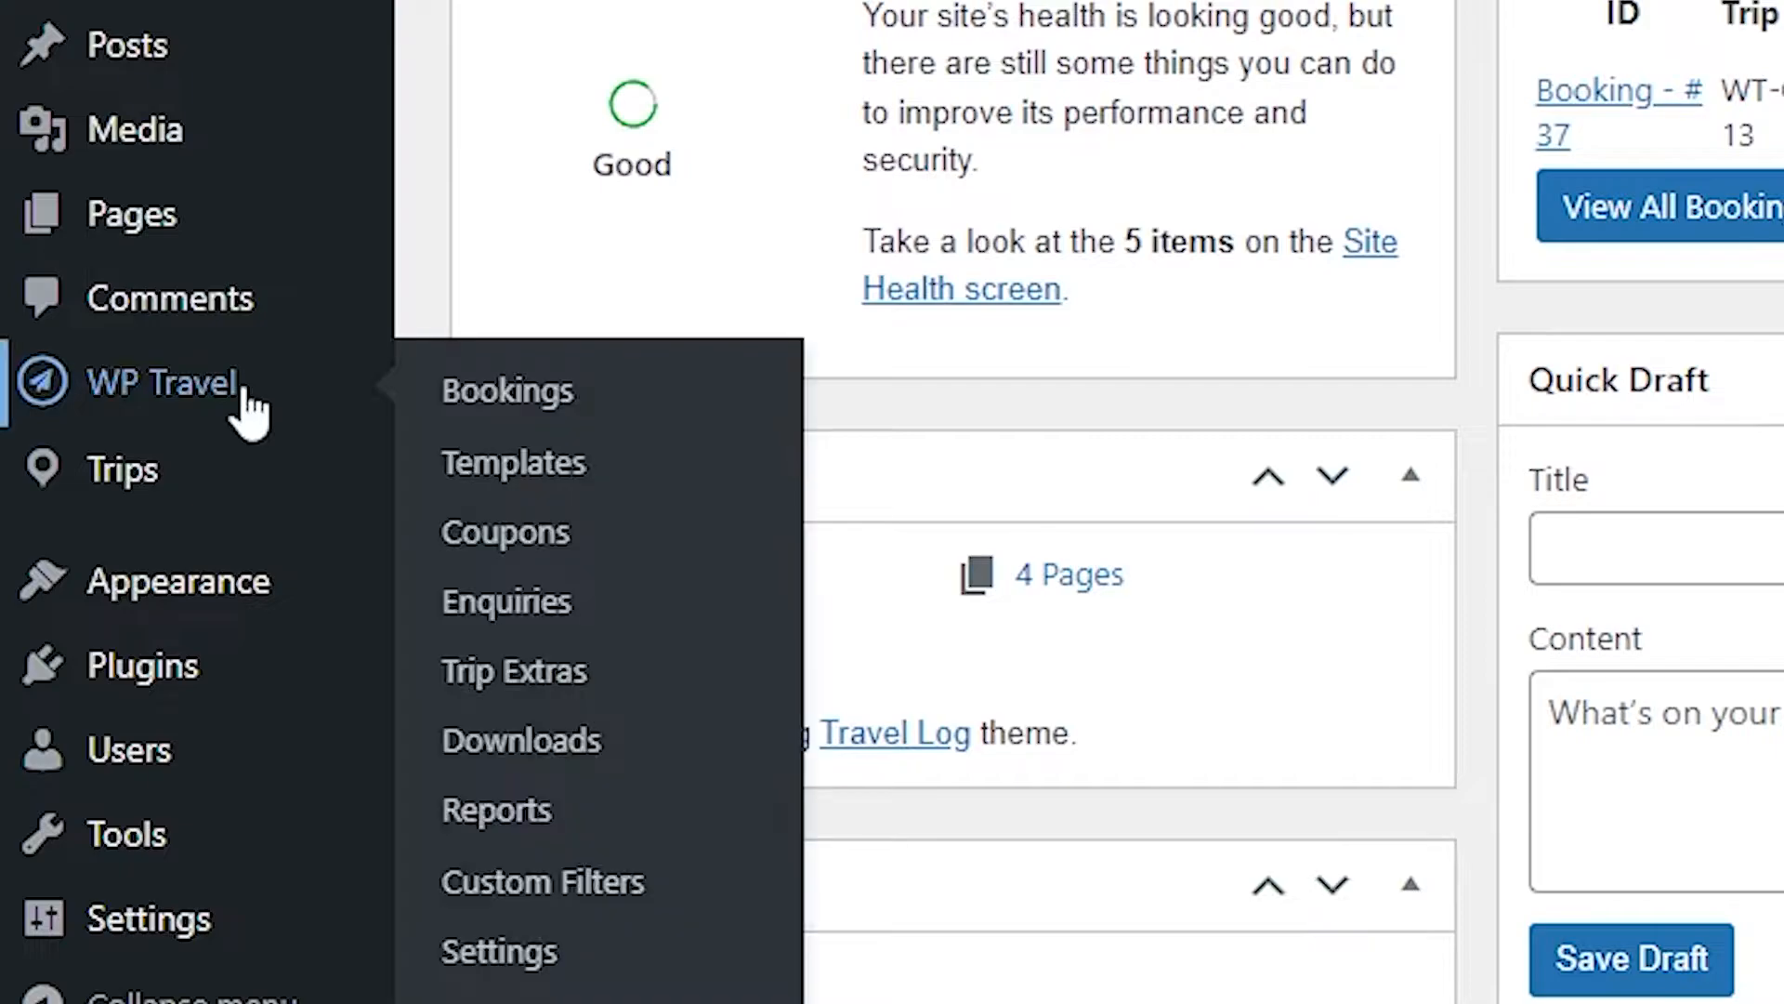
pyautogui.click(553, 958)
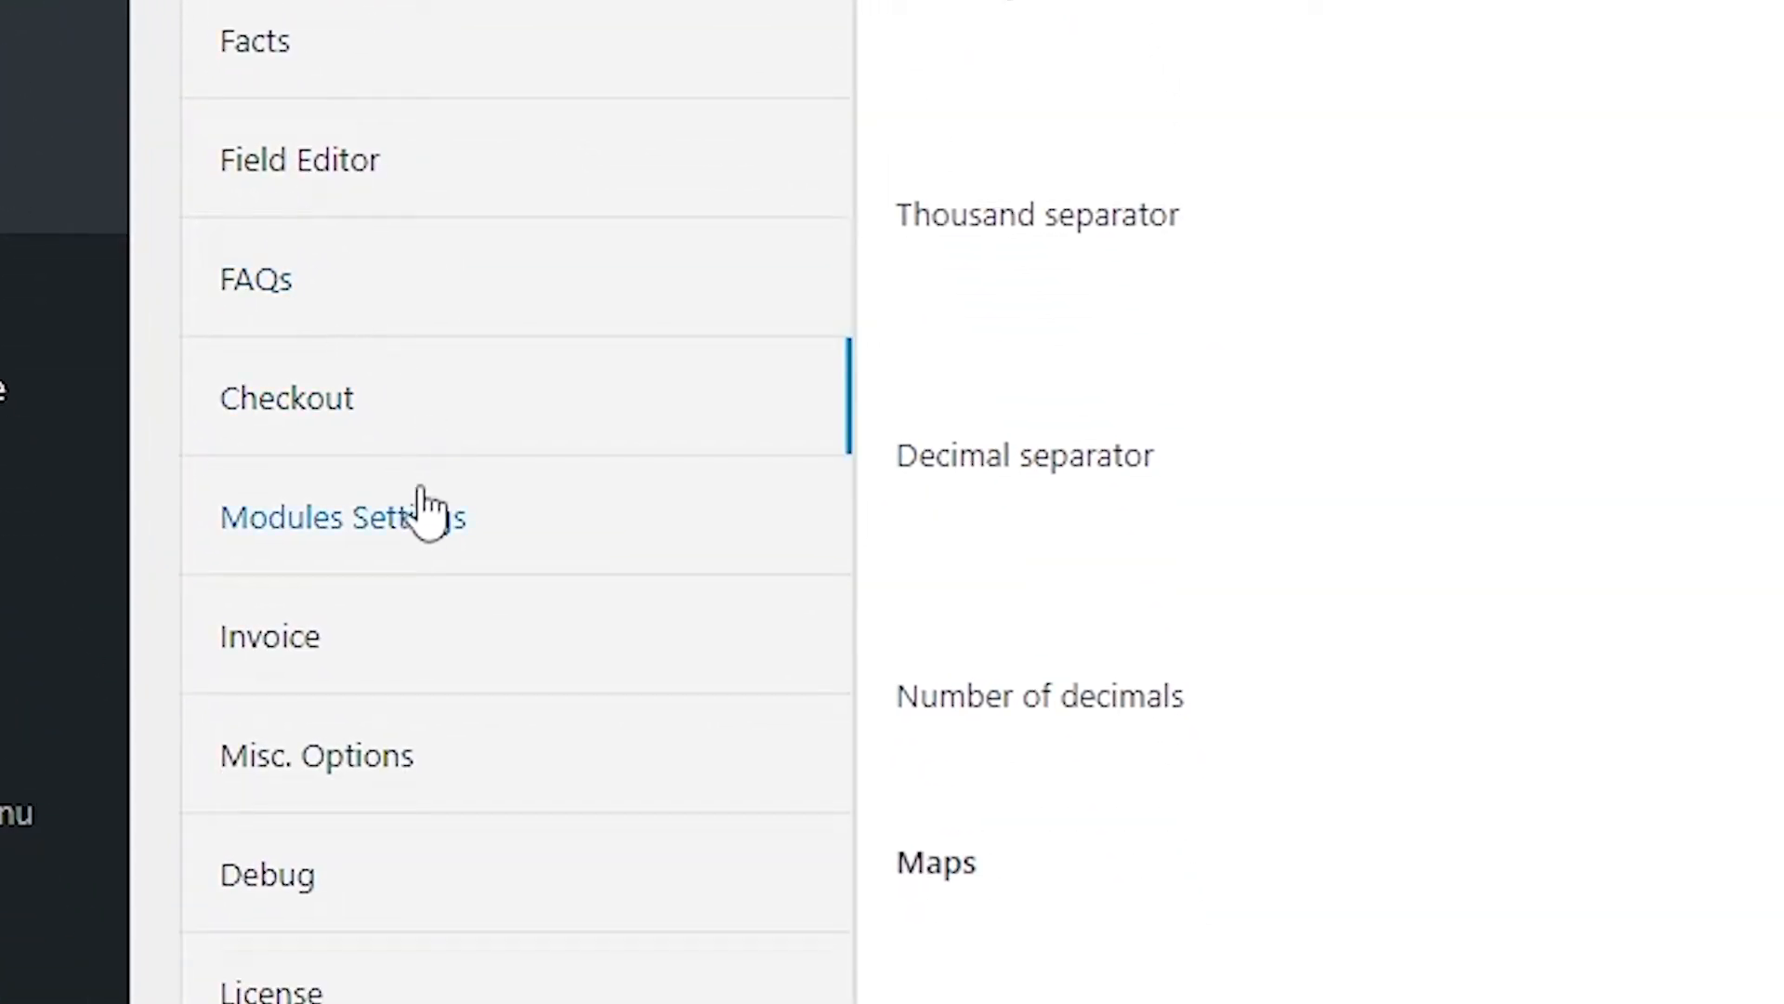
pyautogui.click(418, 502)
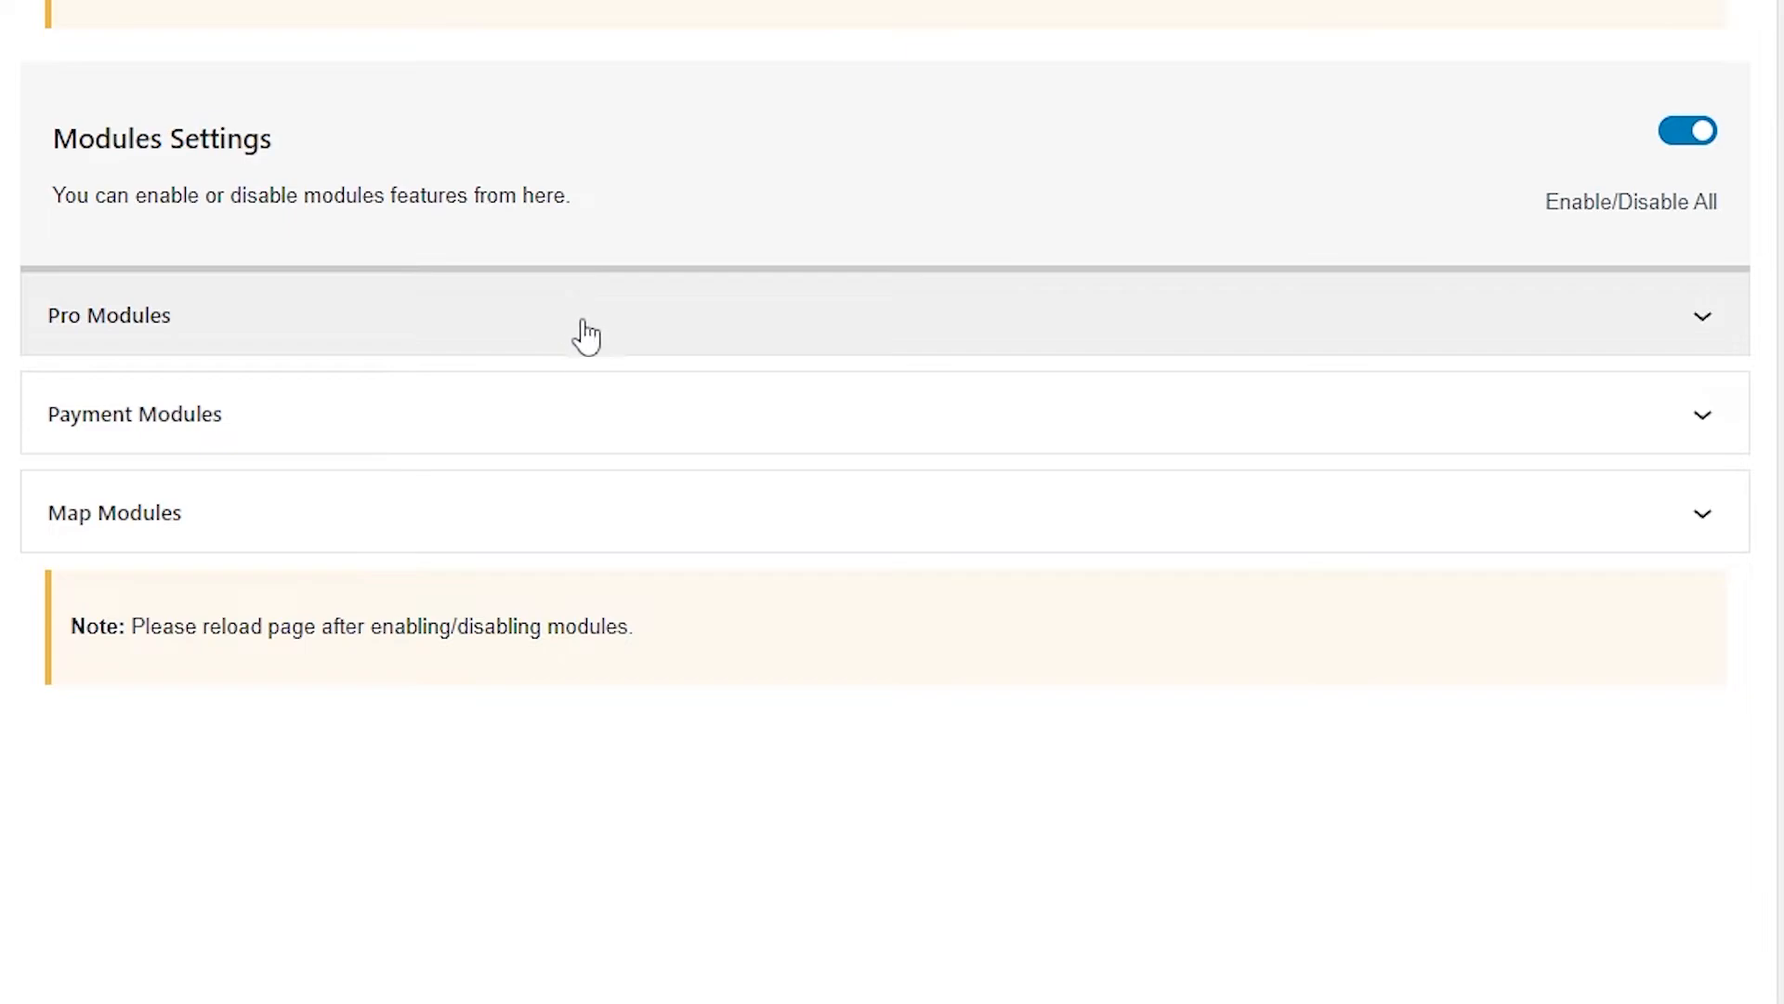
pyautogui.click(617, 334)
pyautogui.scroll(-5, 617, 335)
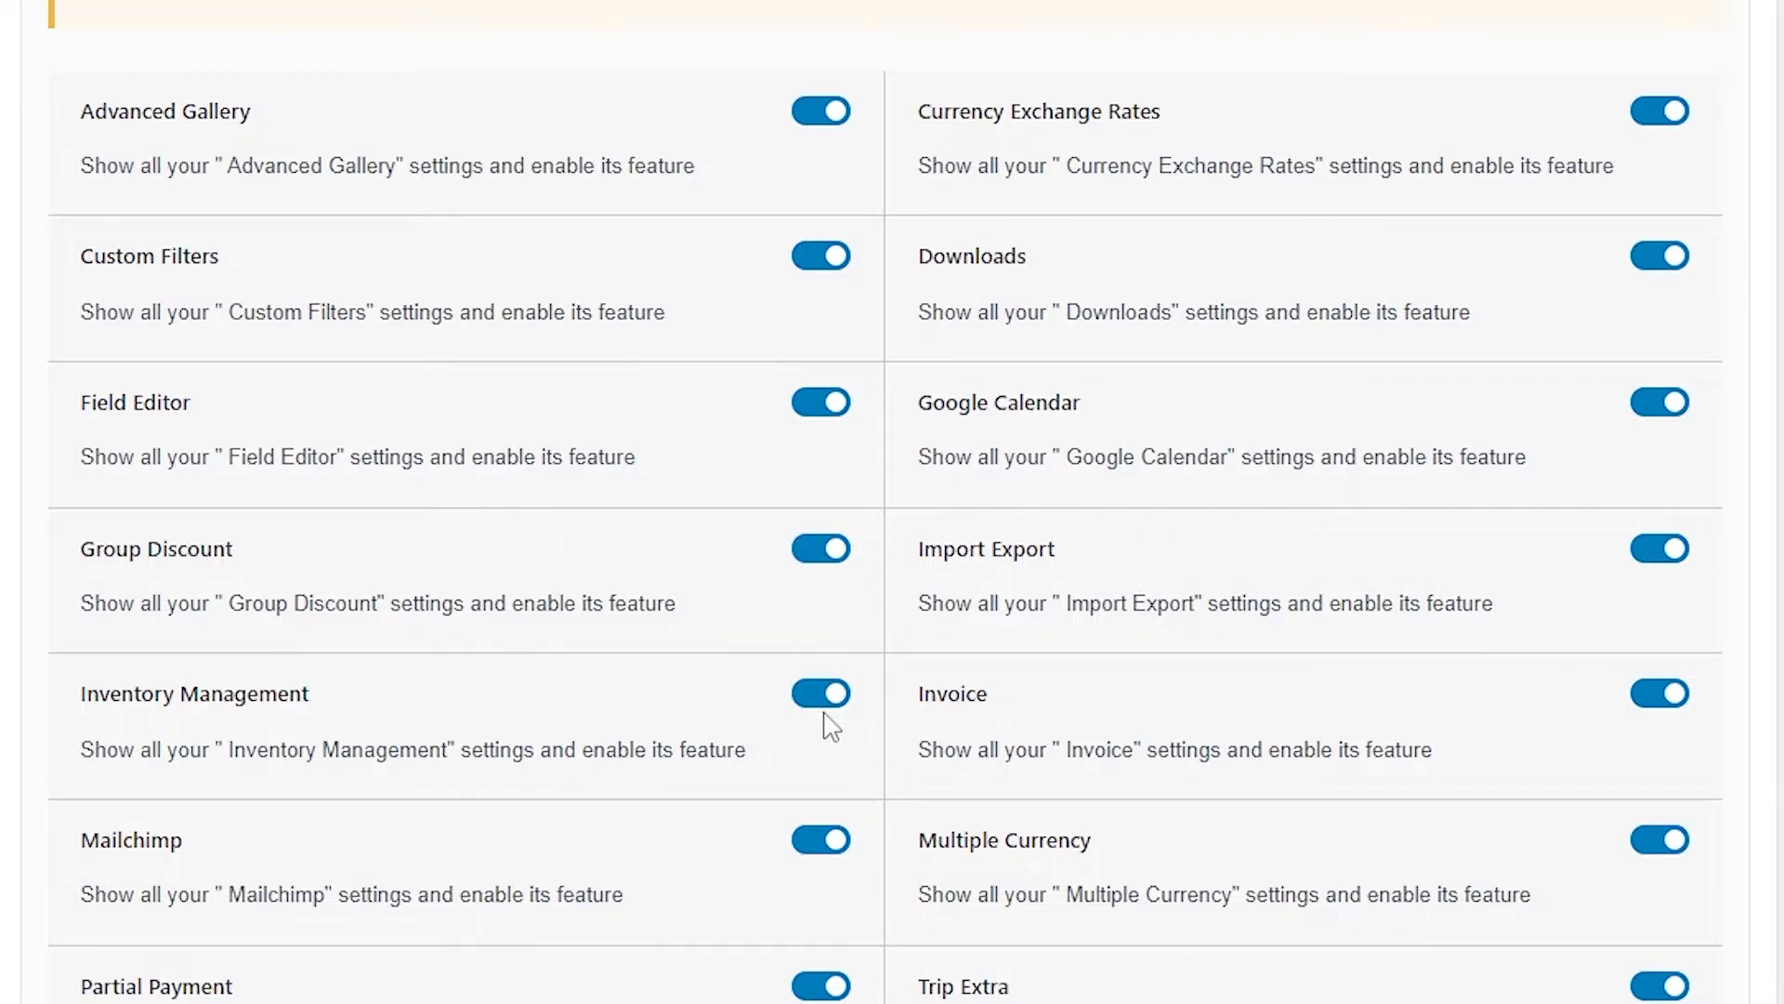
pyautogui.scroll(-5, 826, 716)
pyautogui.click(1574, 872)
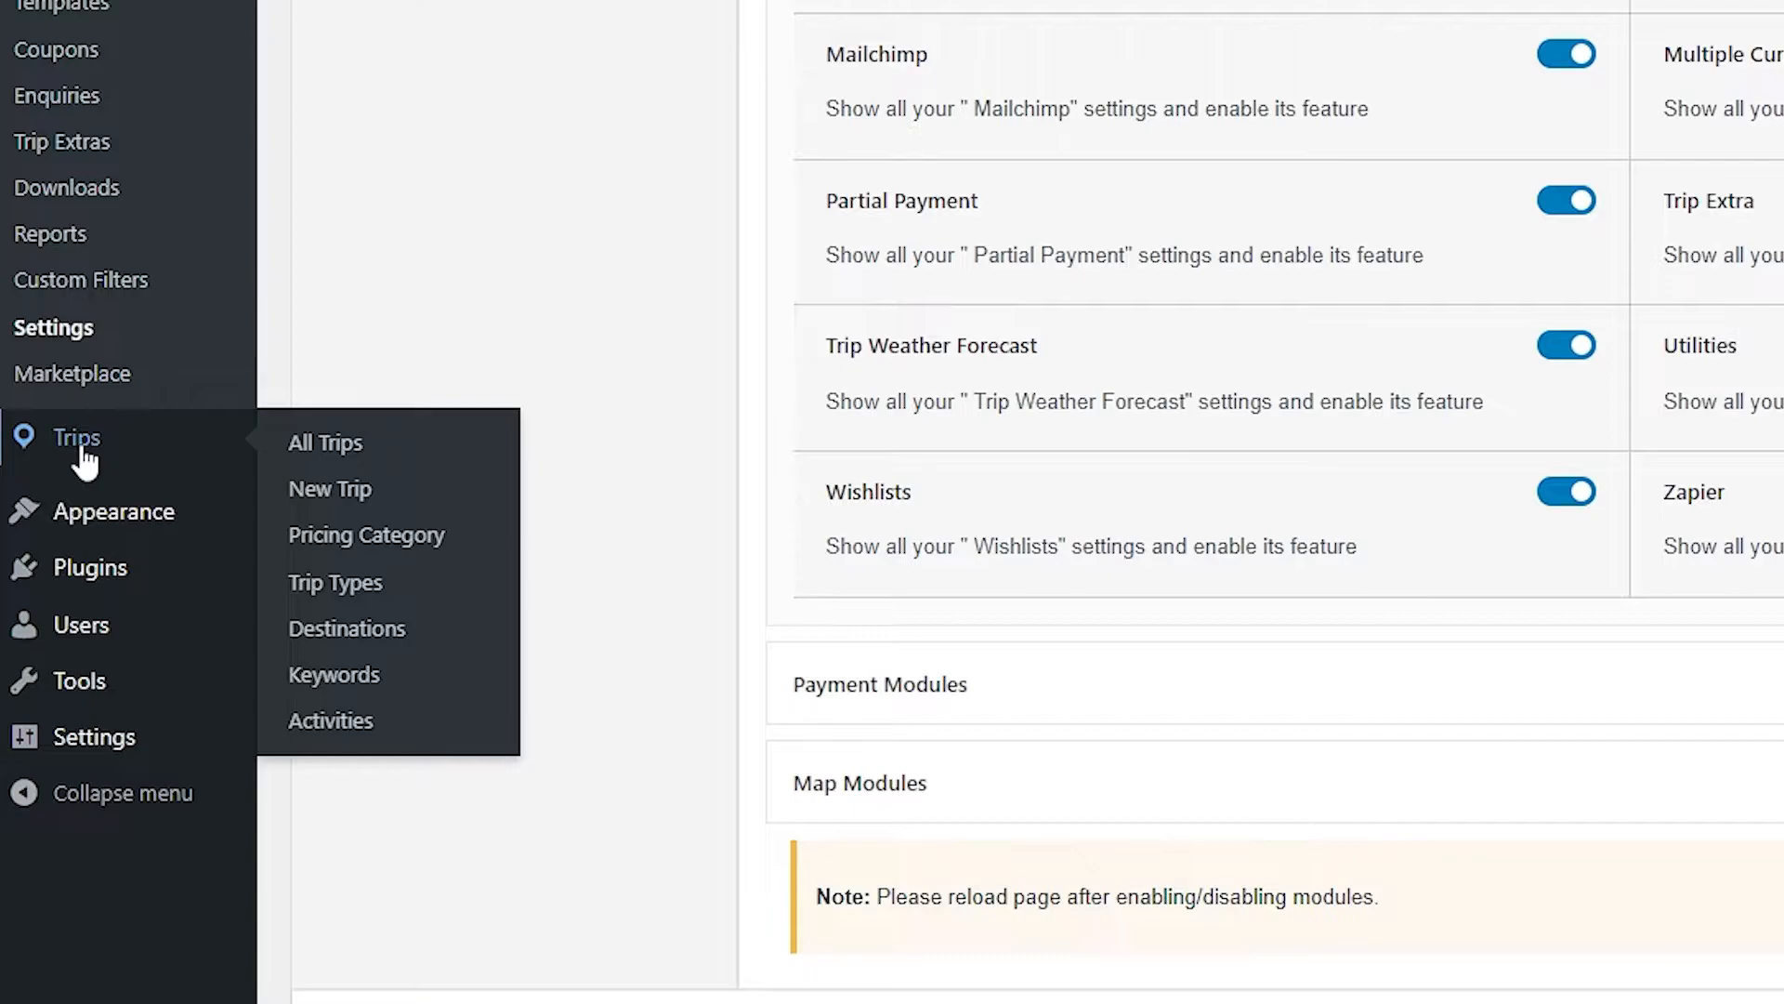
# - Open the Thailand trip for editing and show its Inventory Options
pyautogui.click(333, 448)
pyautogui.click(170, 277)
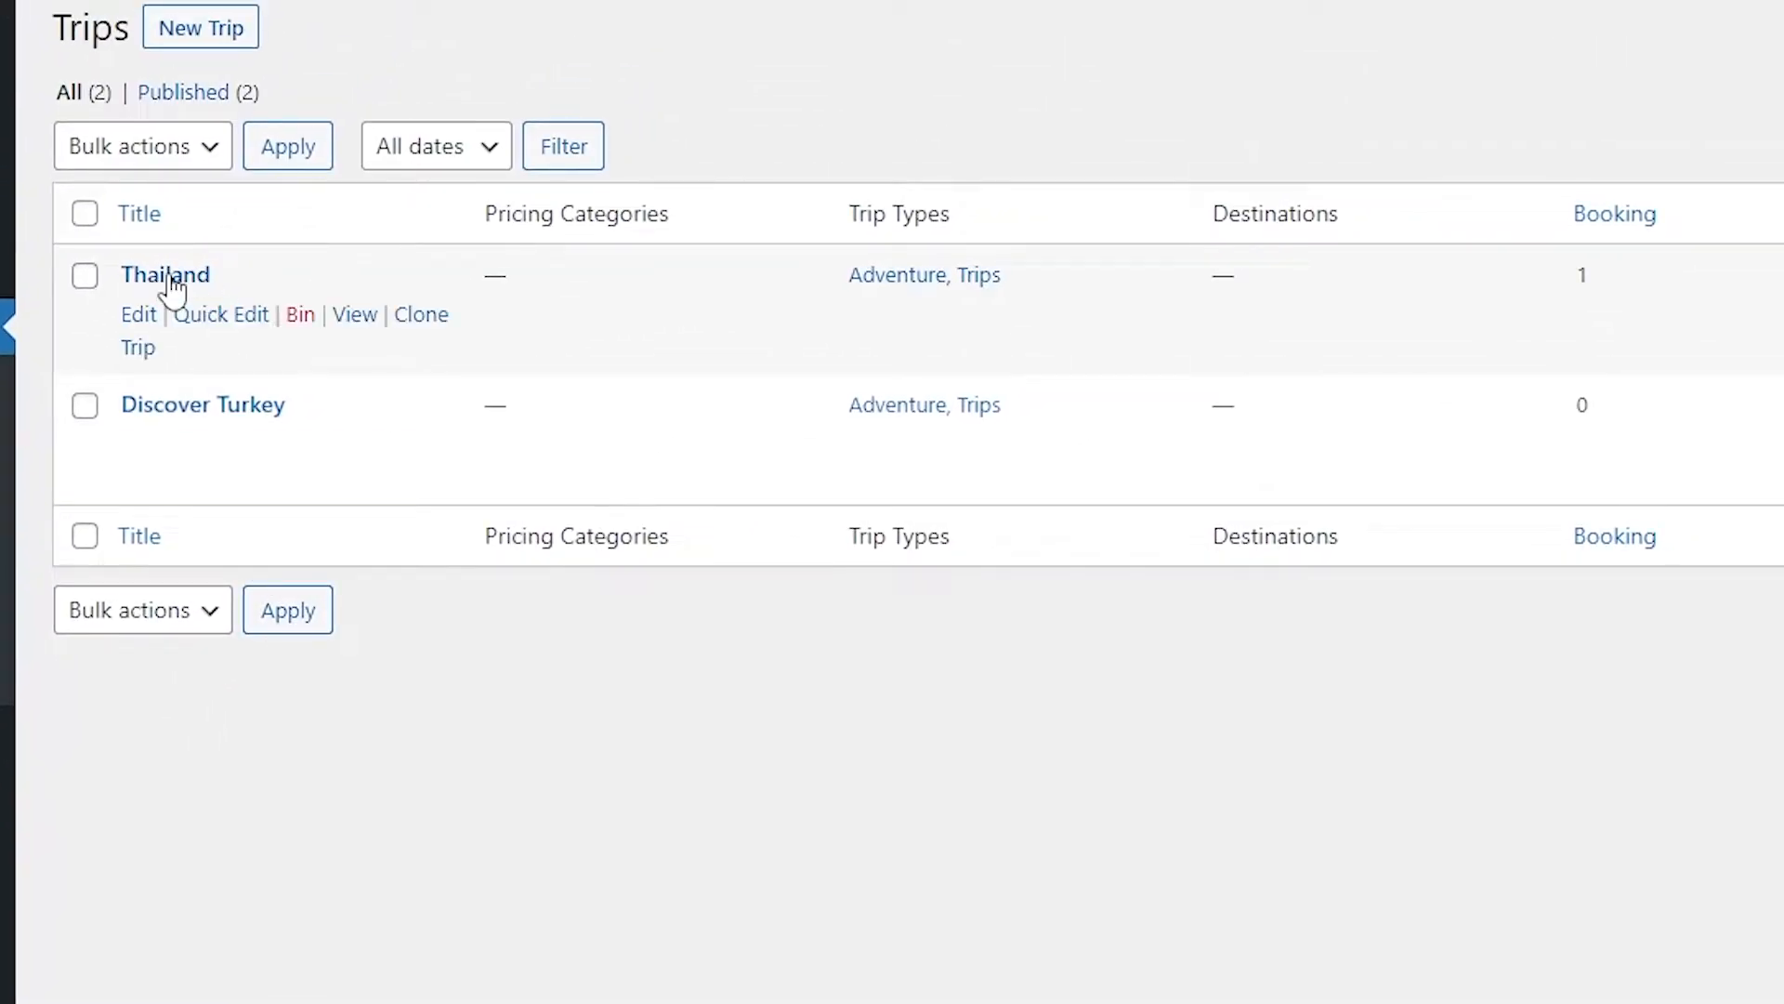
pyautogui.scroll(-10, 1173, 558)
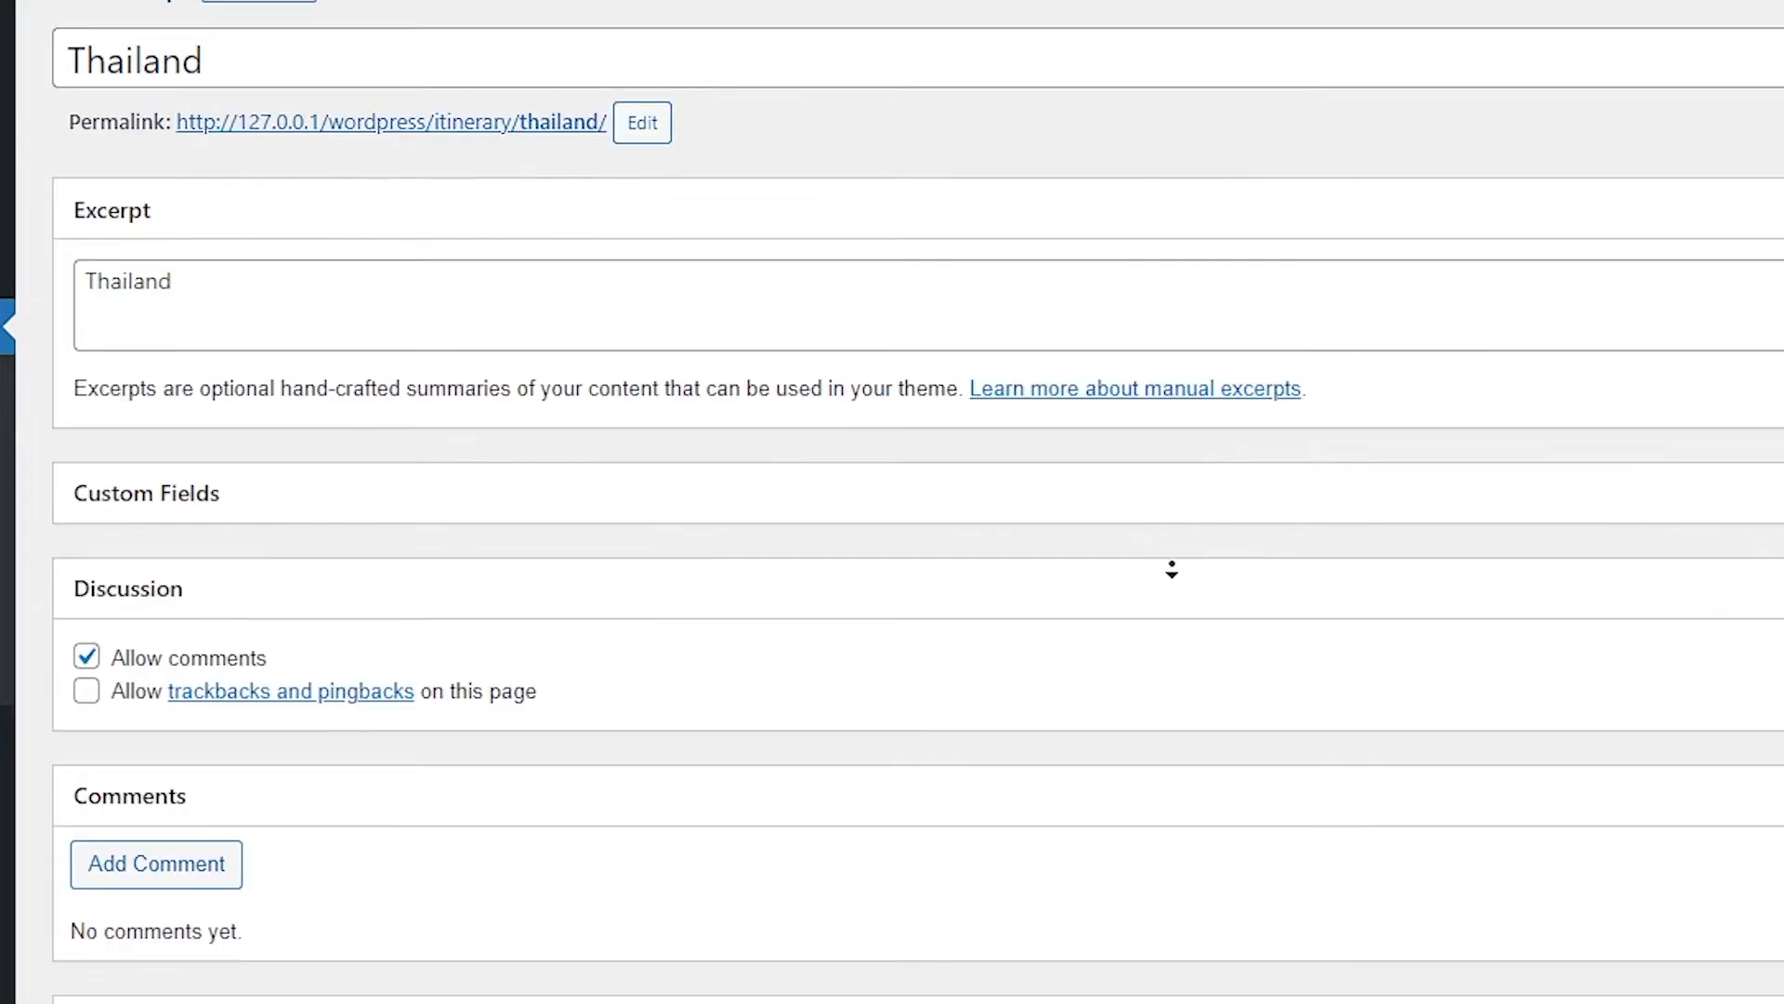
pyautogui.scroll(-5, 1173, 625)
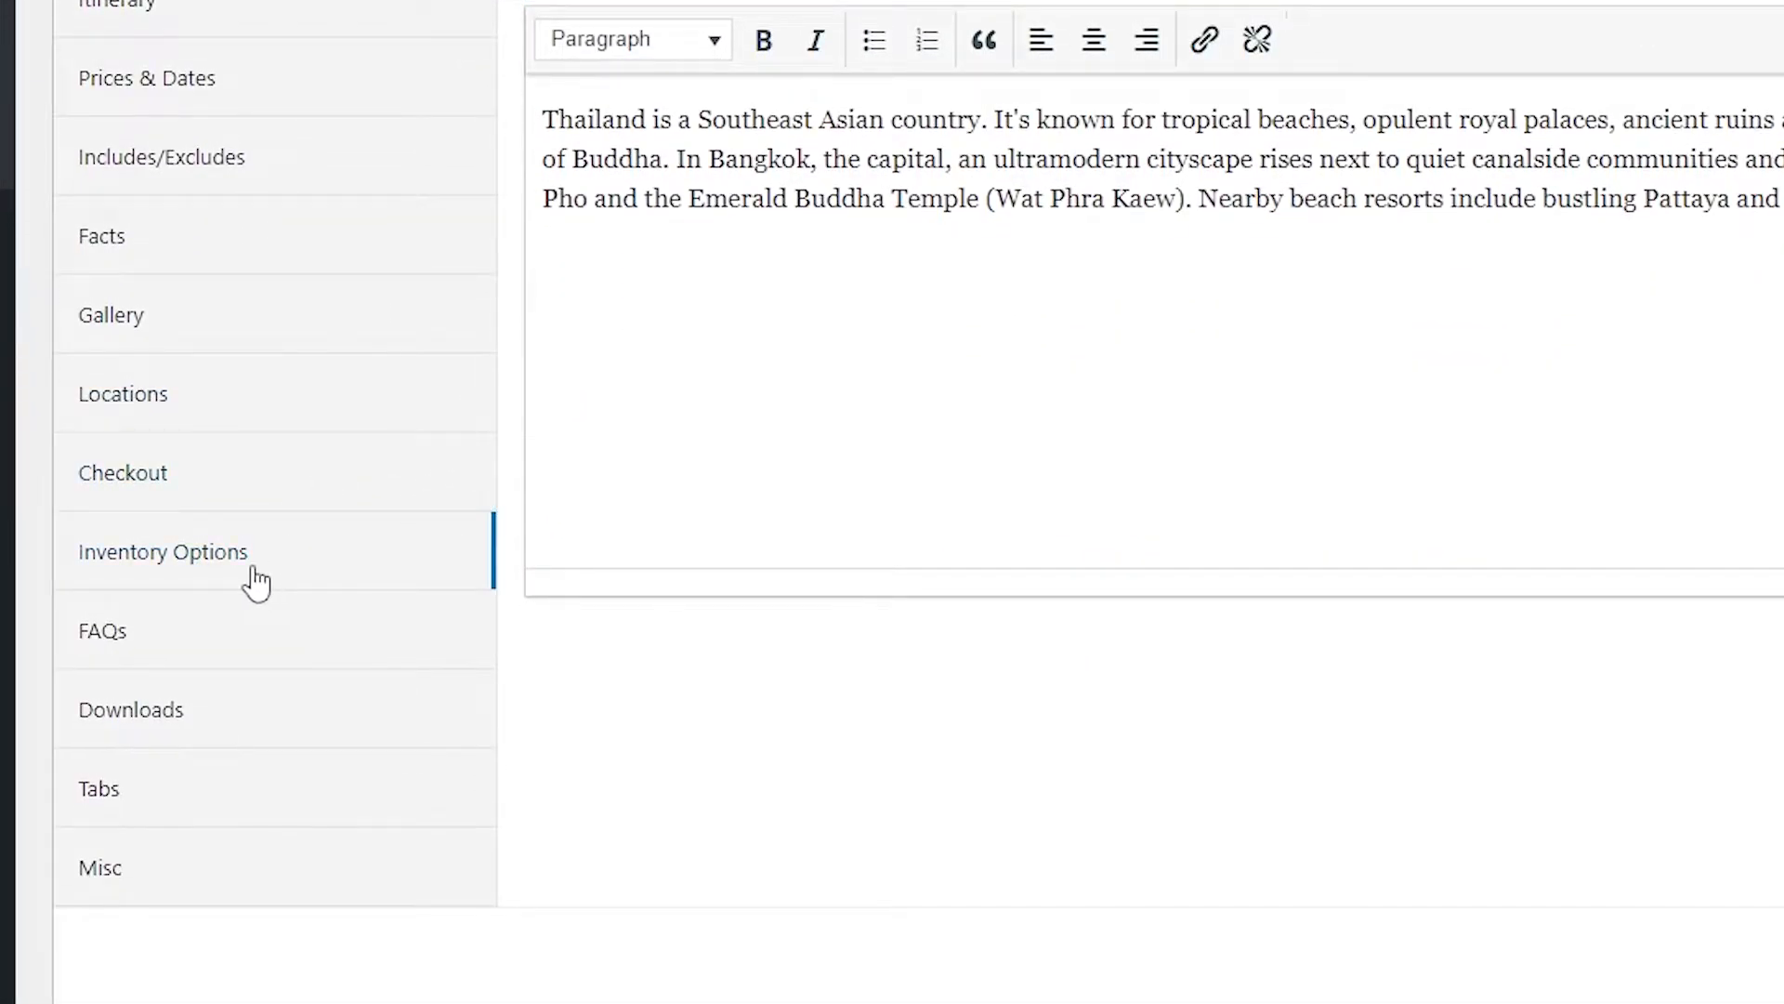
pyautogui.click(251, 583)
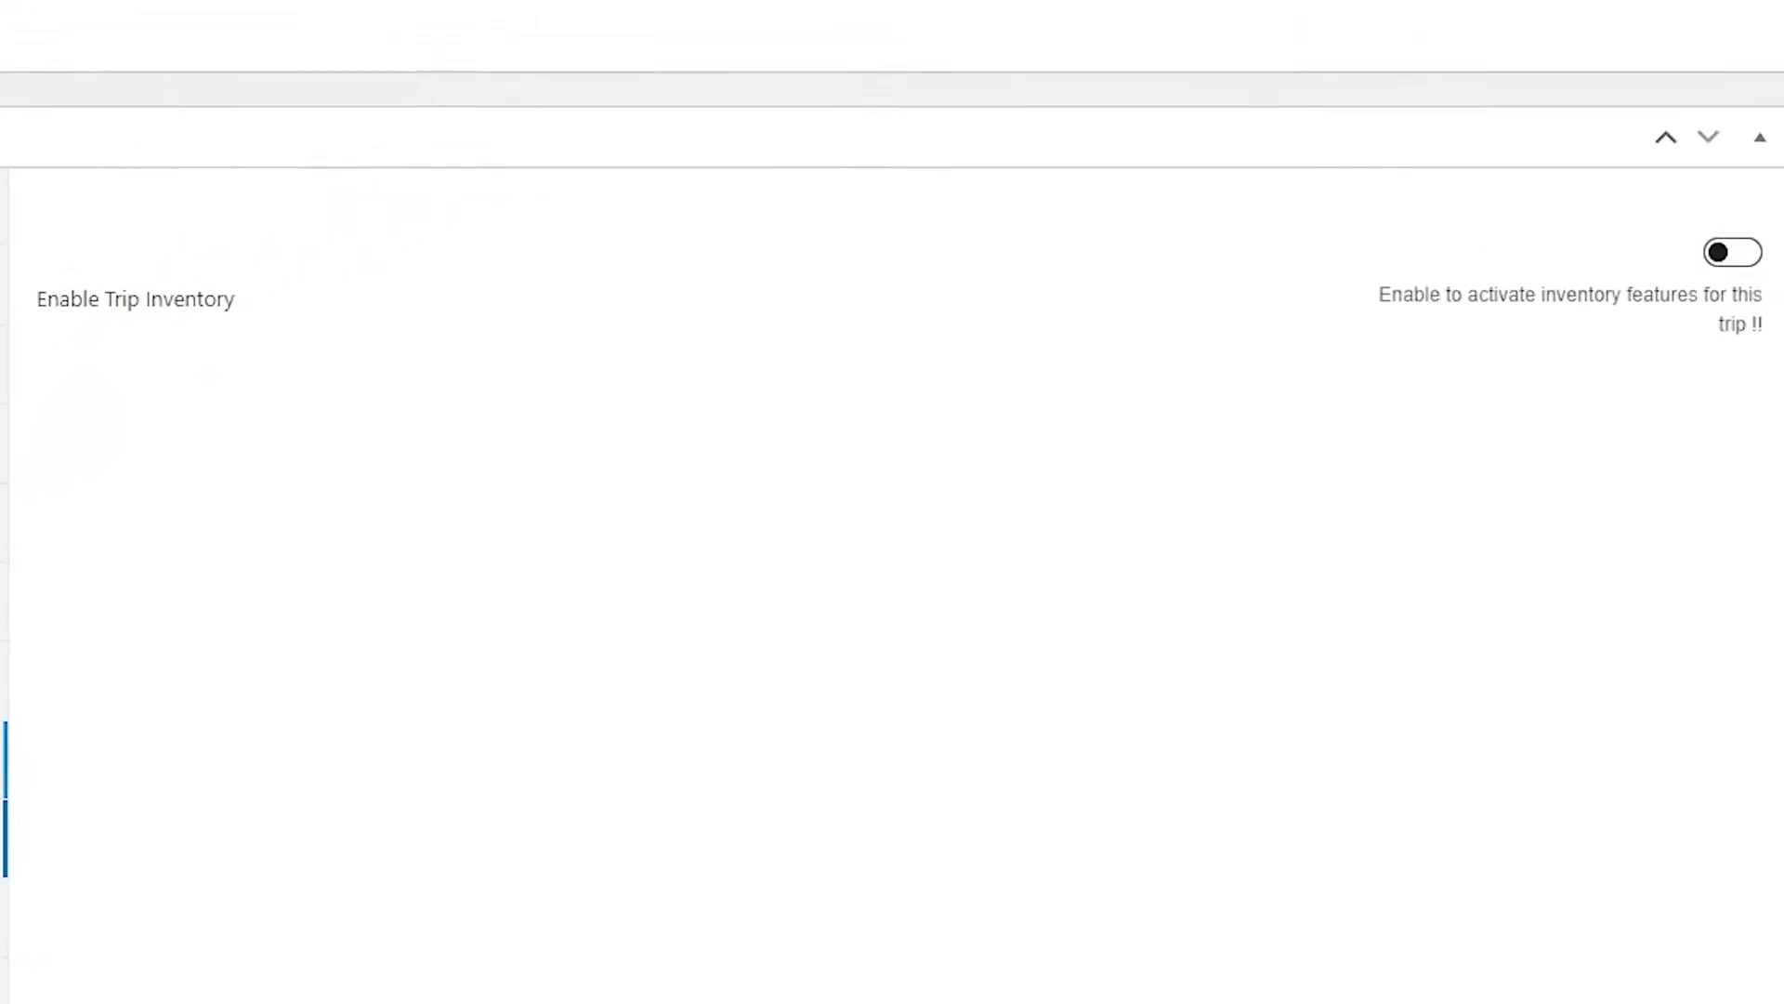
# - Enable trip inventory with paid-booking counting, set the inventory size to 5 and choose Display Enquiry Button for out of stock
pyautogui.click(1731, 255)
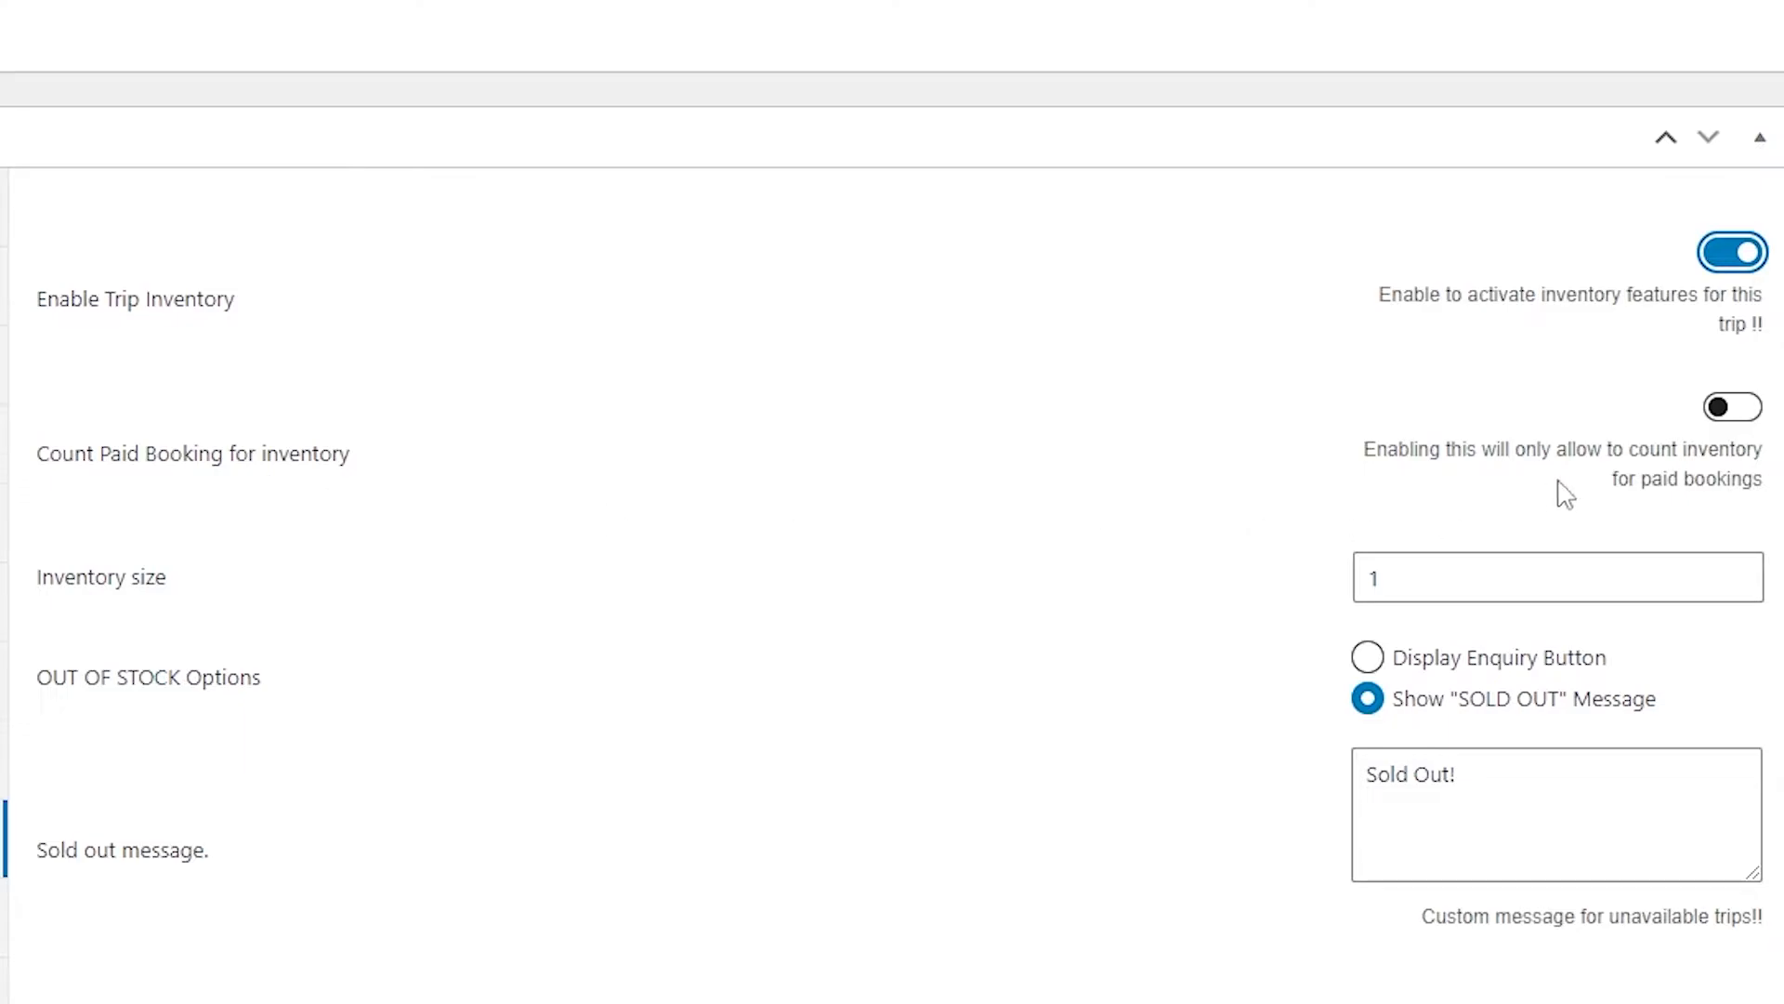
pyautogui.click(1745, 409)
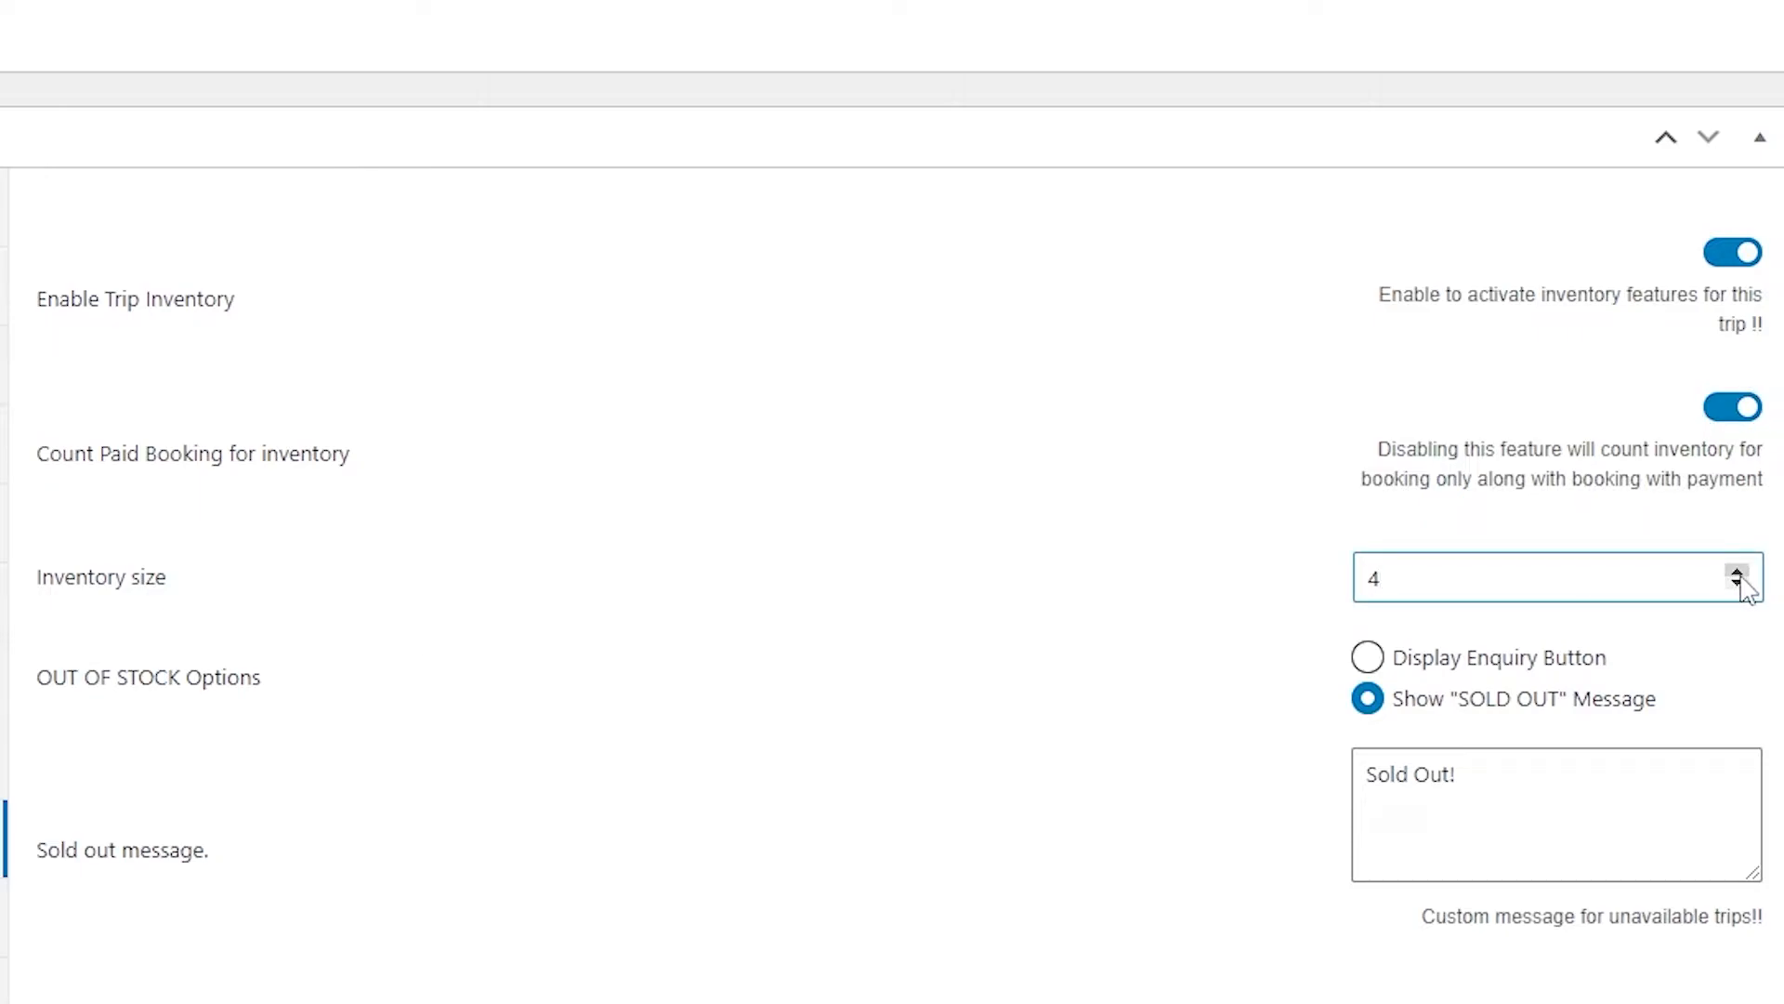
pyautogui.click(1738, 571)
pyautogui.click(1367, 657)
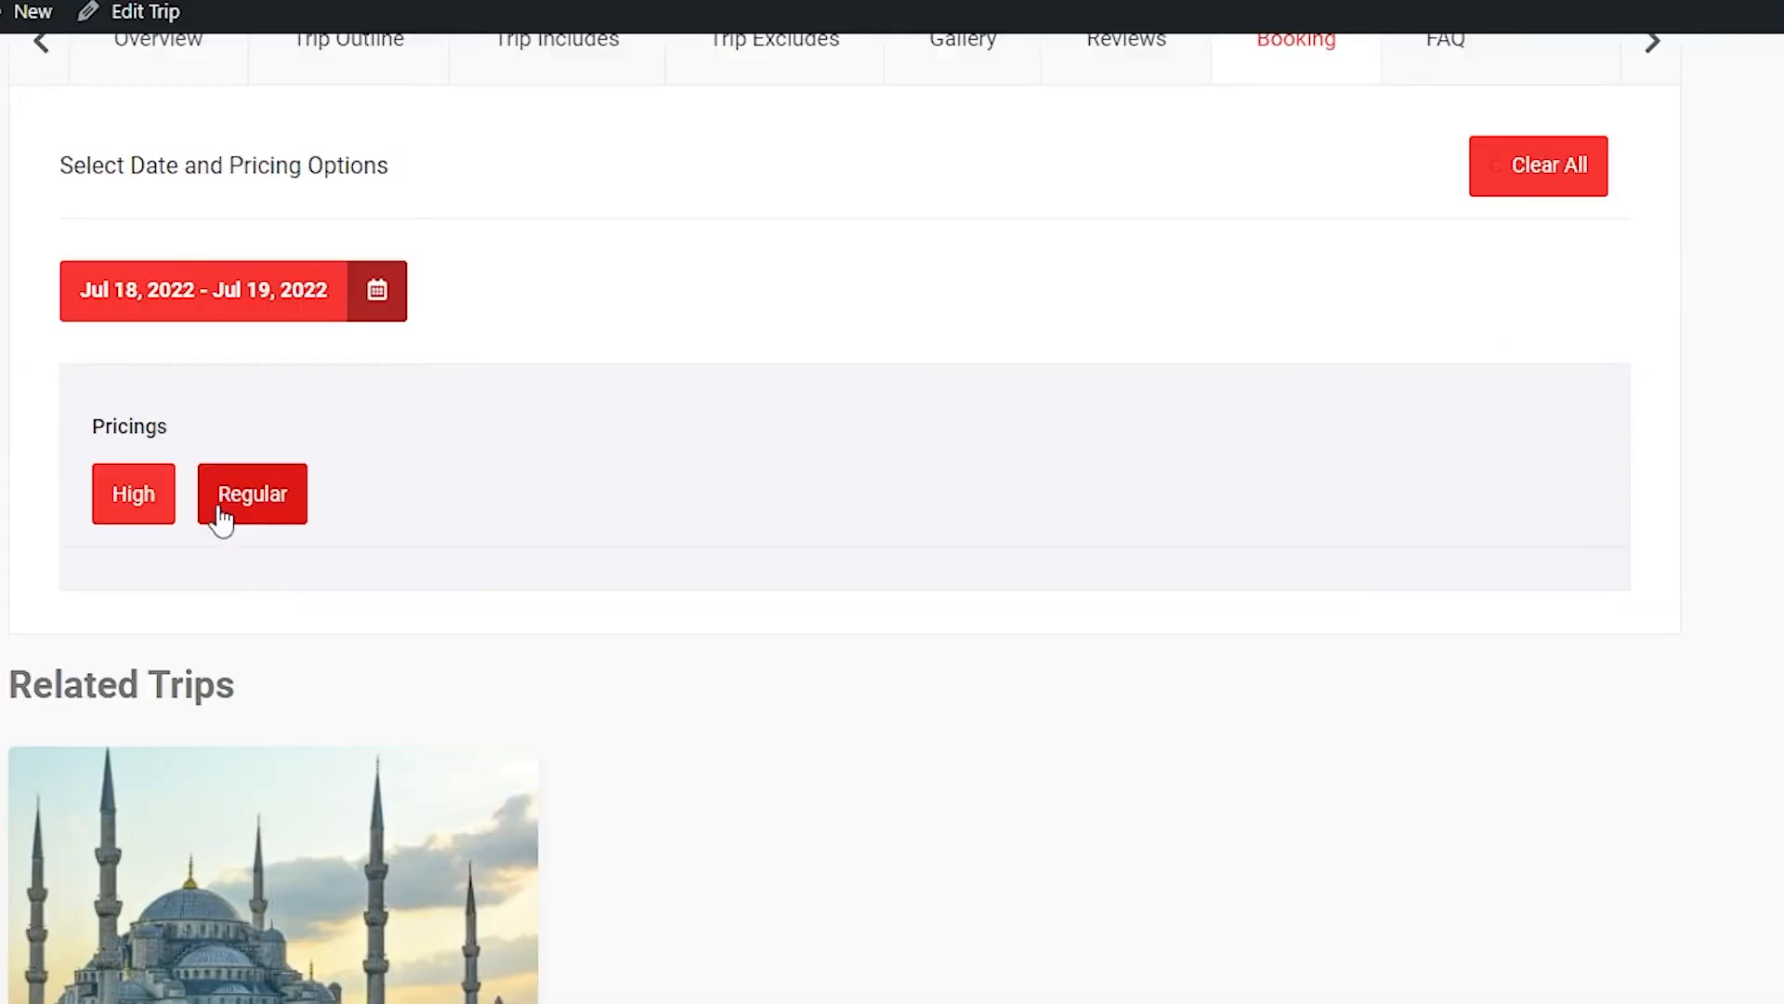
# - Set the out-of-stock option to Show "SOLD OUT" Message, checking the Regular pricing on the trip page before and after the change
pyautogui.click(220, 514)
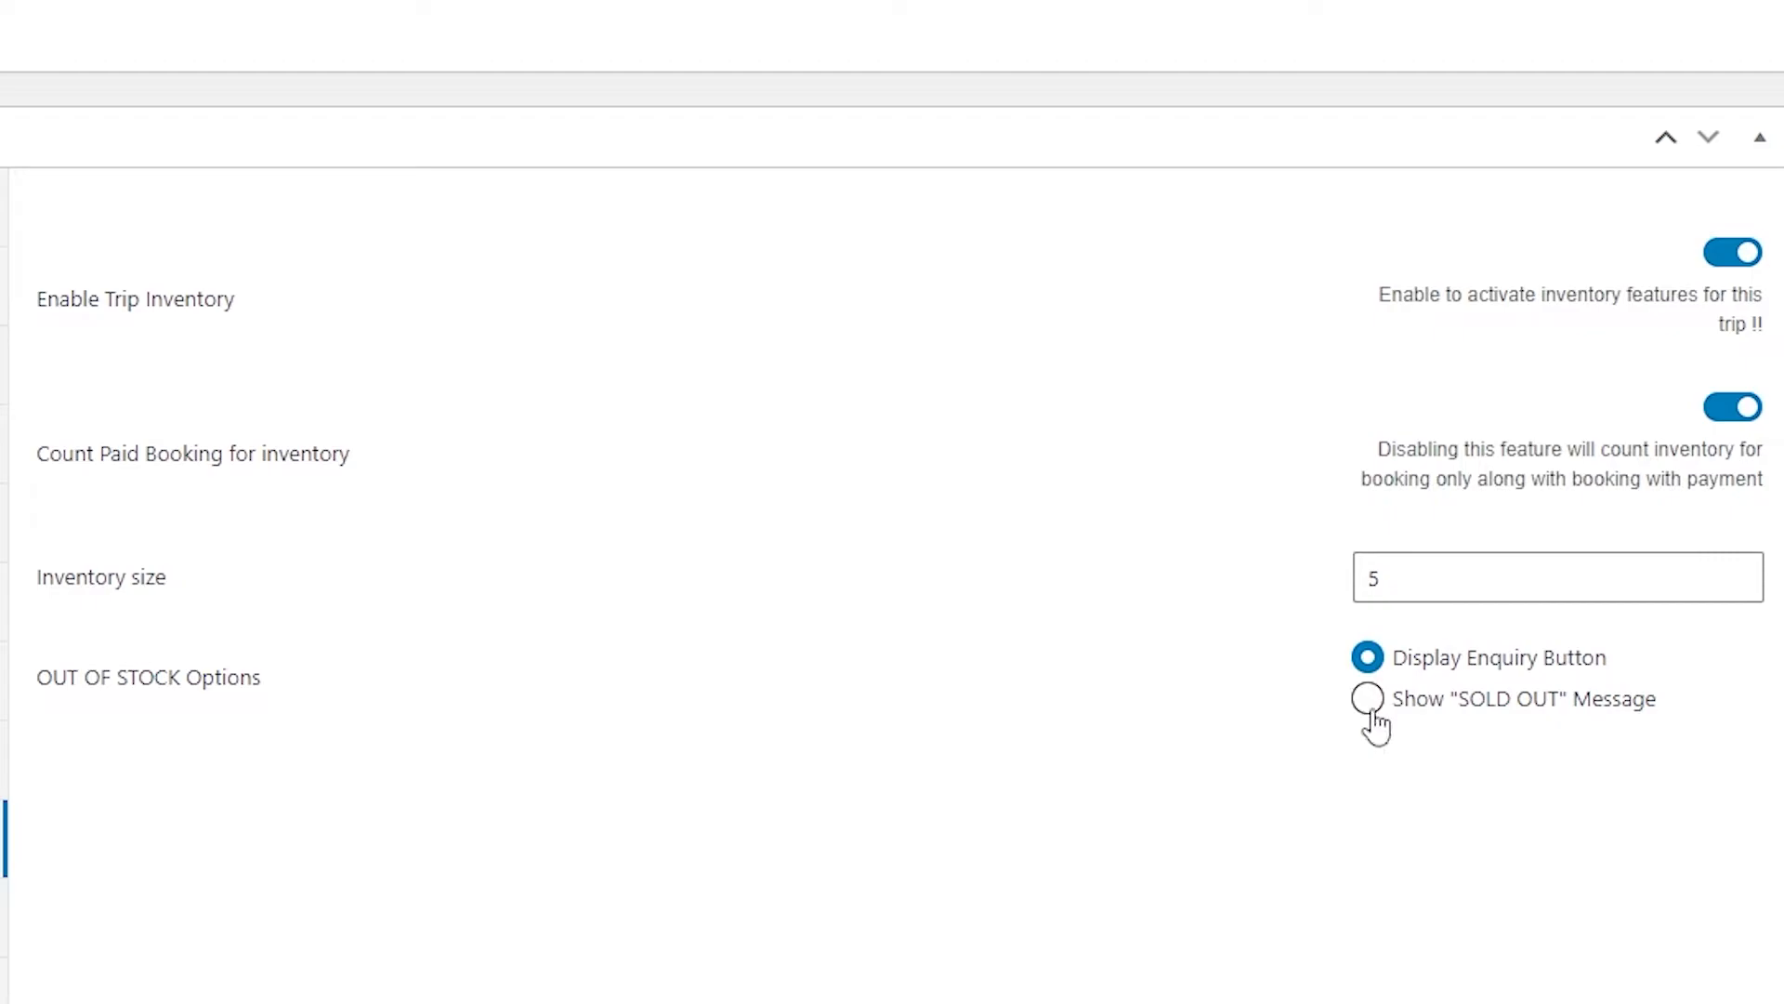
pyautogui.click(1370, 708)
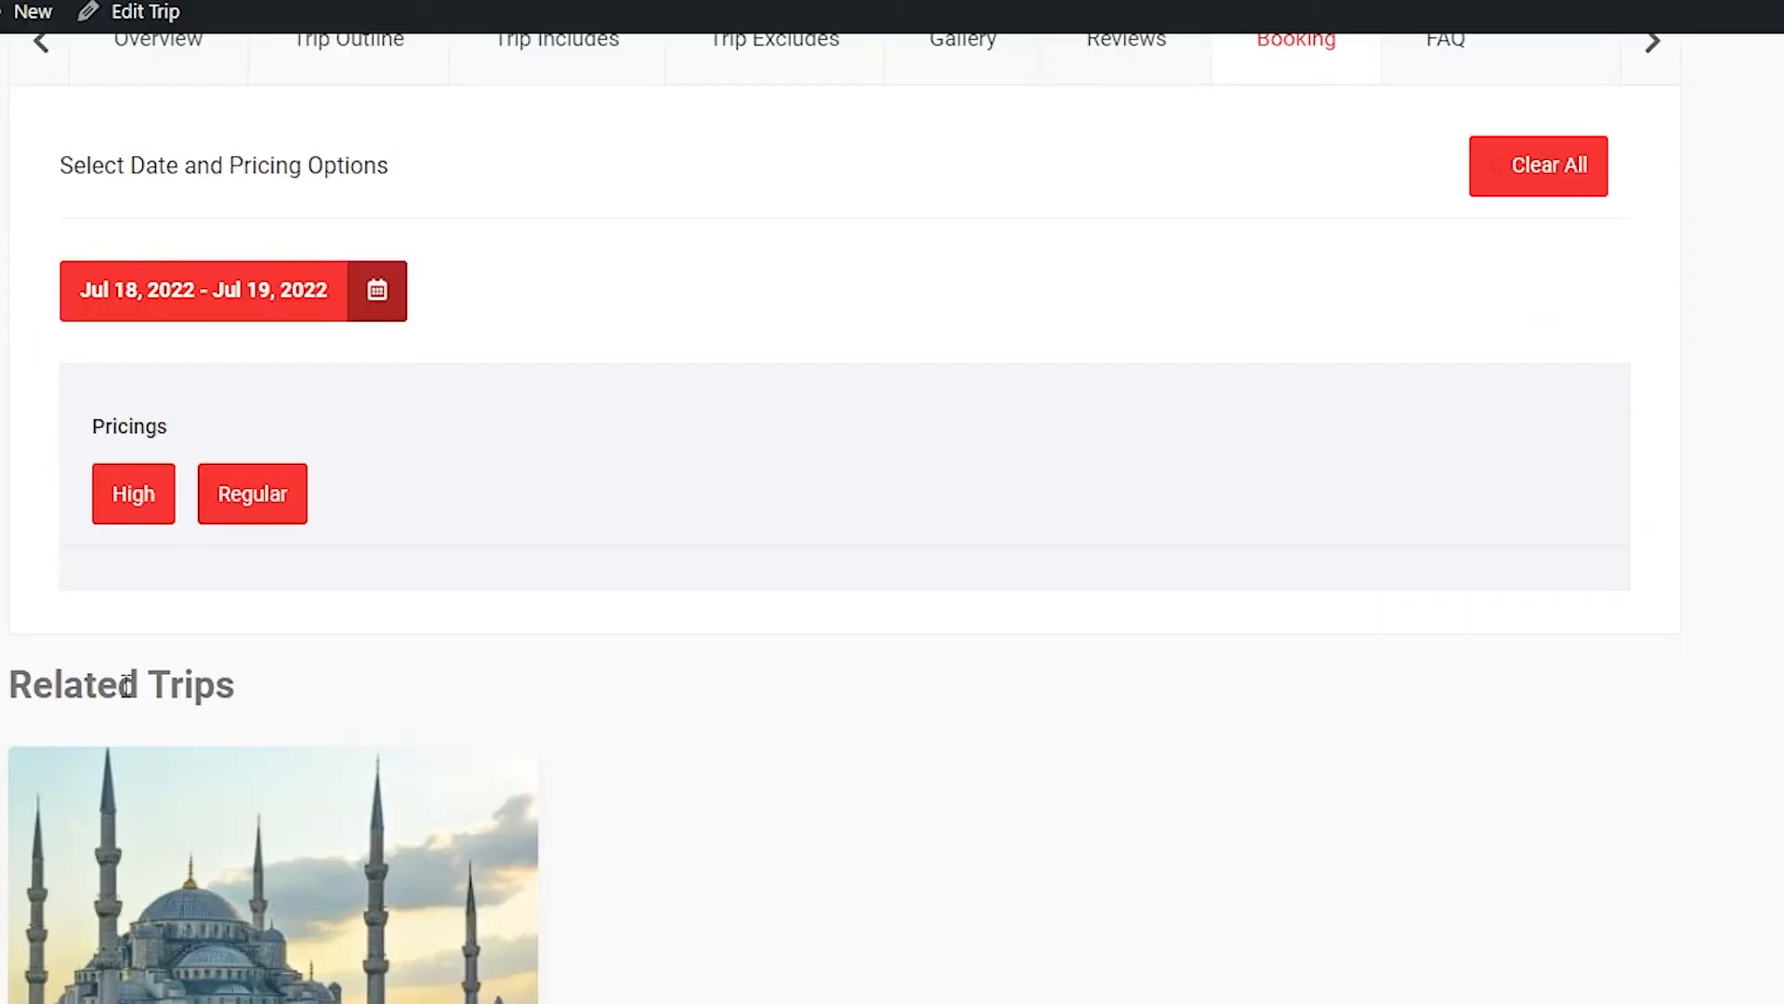
pyautogui.click(263, 495)
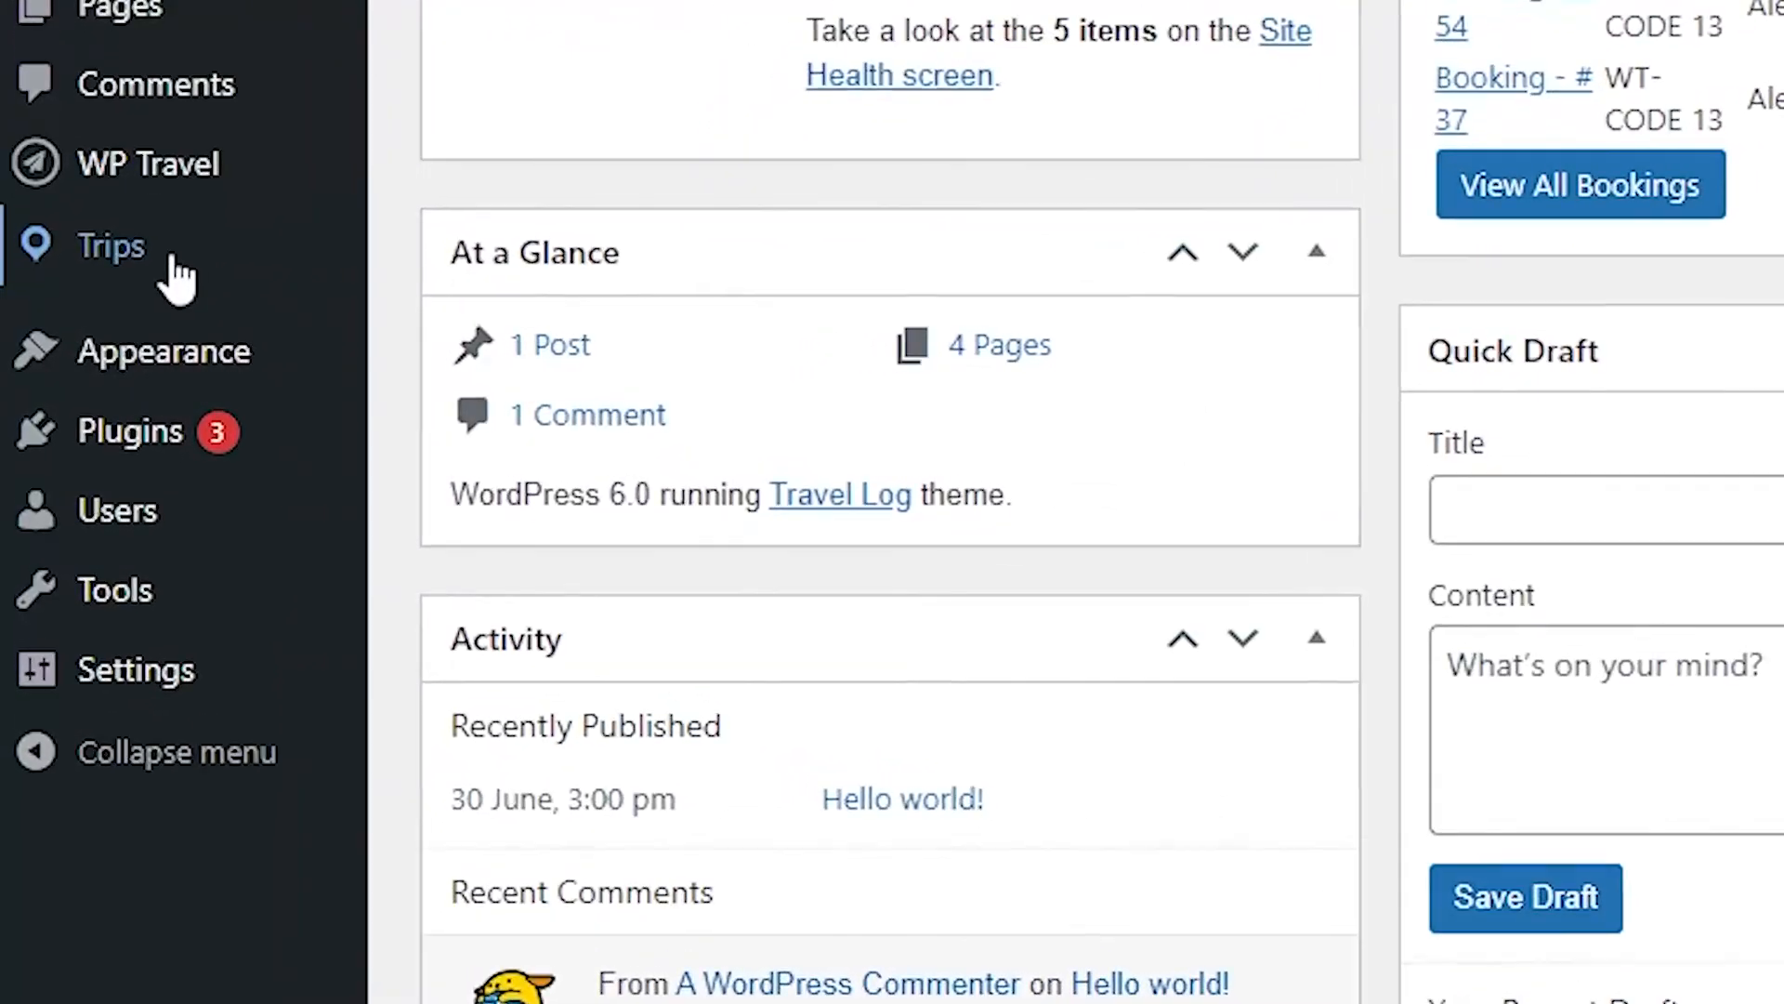
# - Reopen the Thailand trip from the trips list and display its Inventory Options
pyautogui.moveTo(69, 338)
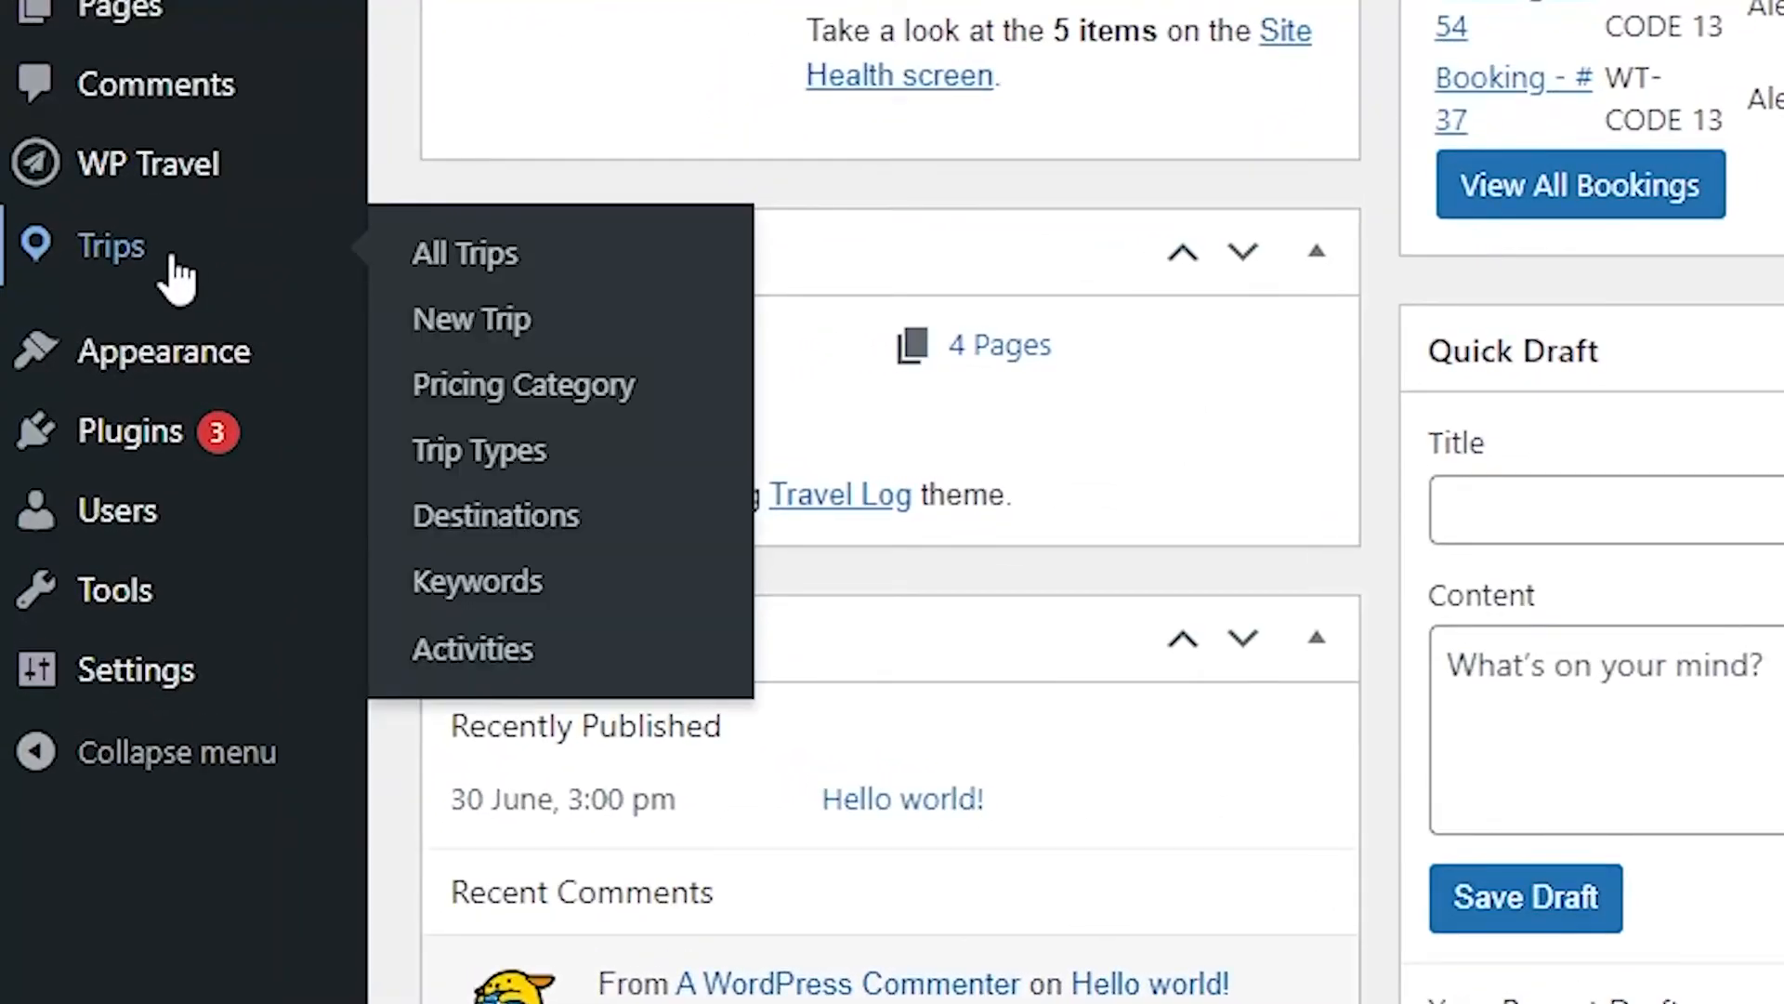
pyautogui.click(493, 265)
pyautogui.click(406, 267)
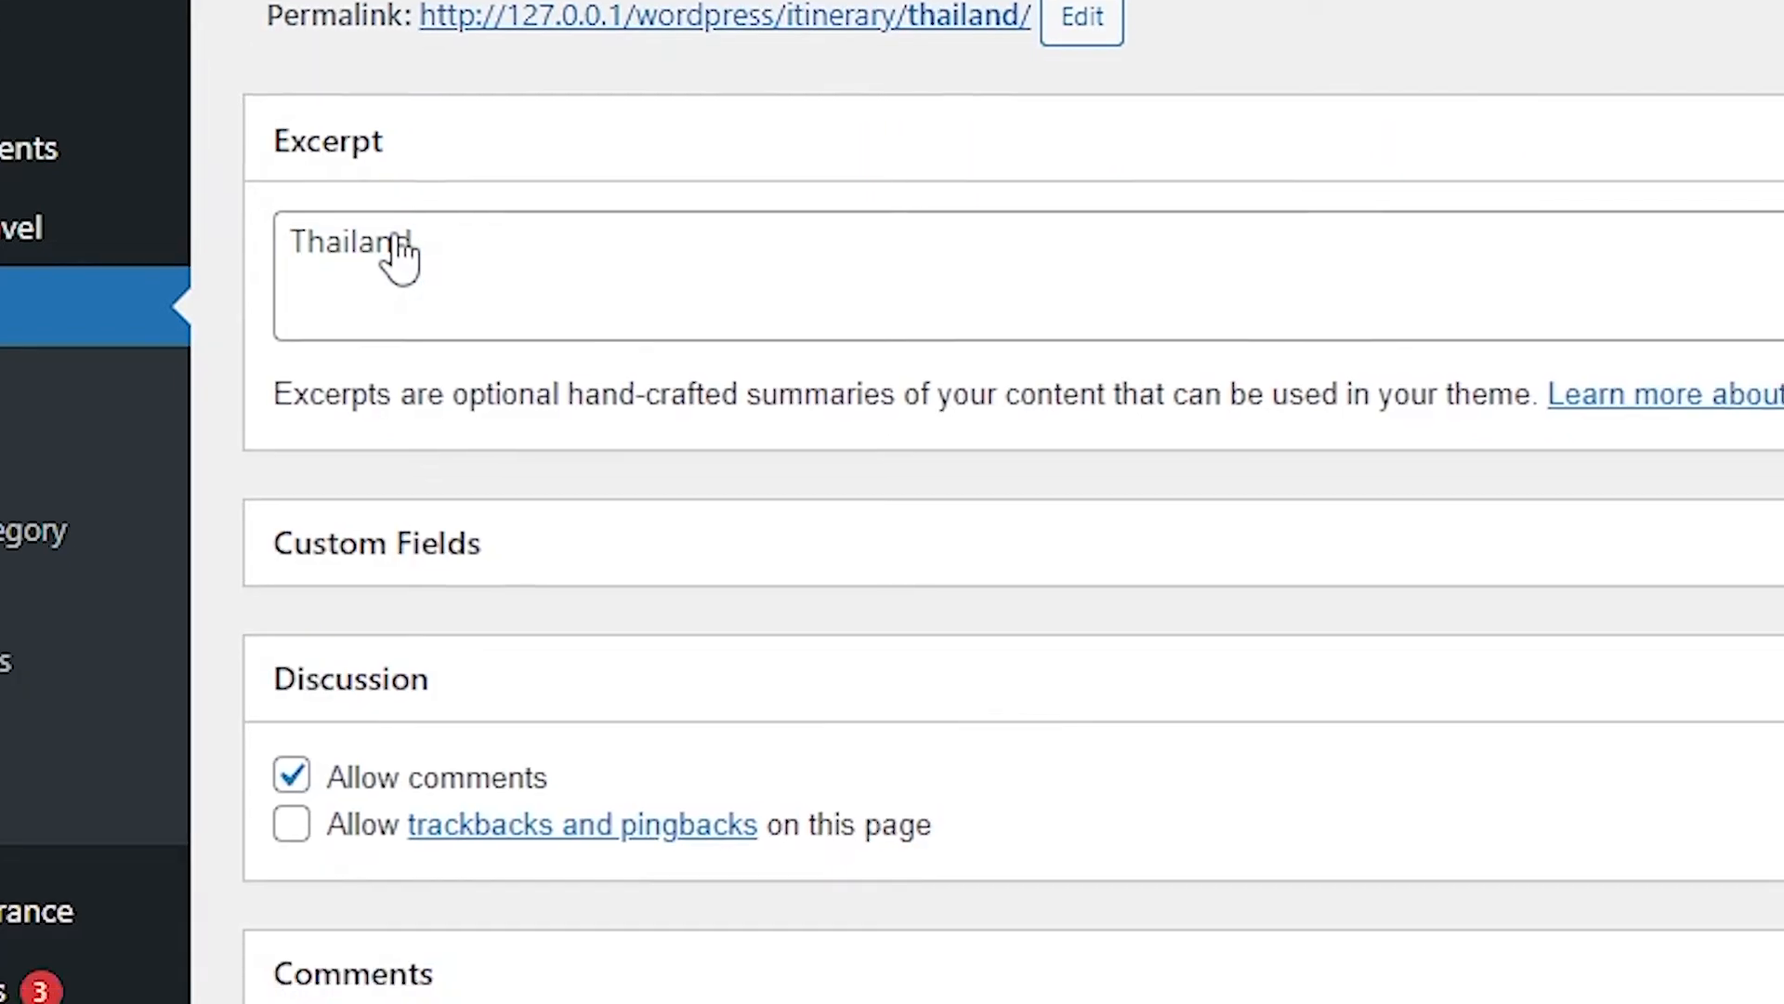
pyautogui.scroll(-4, 394, 243)
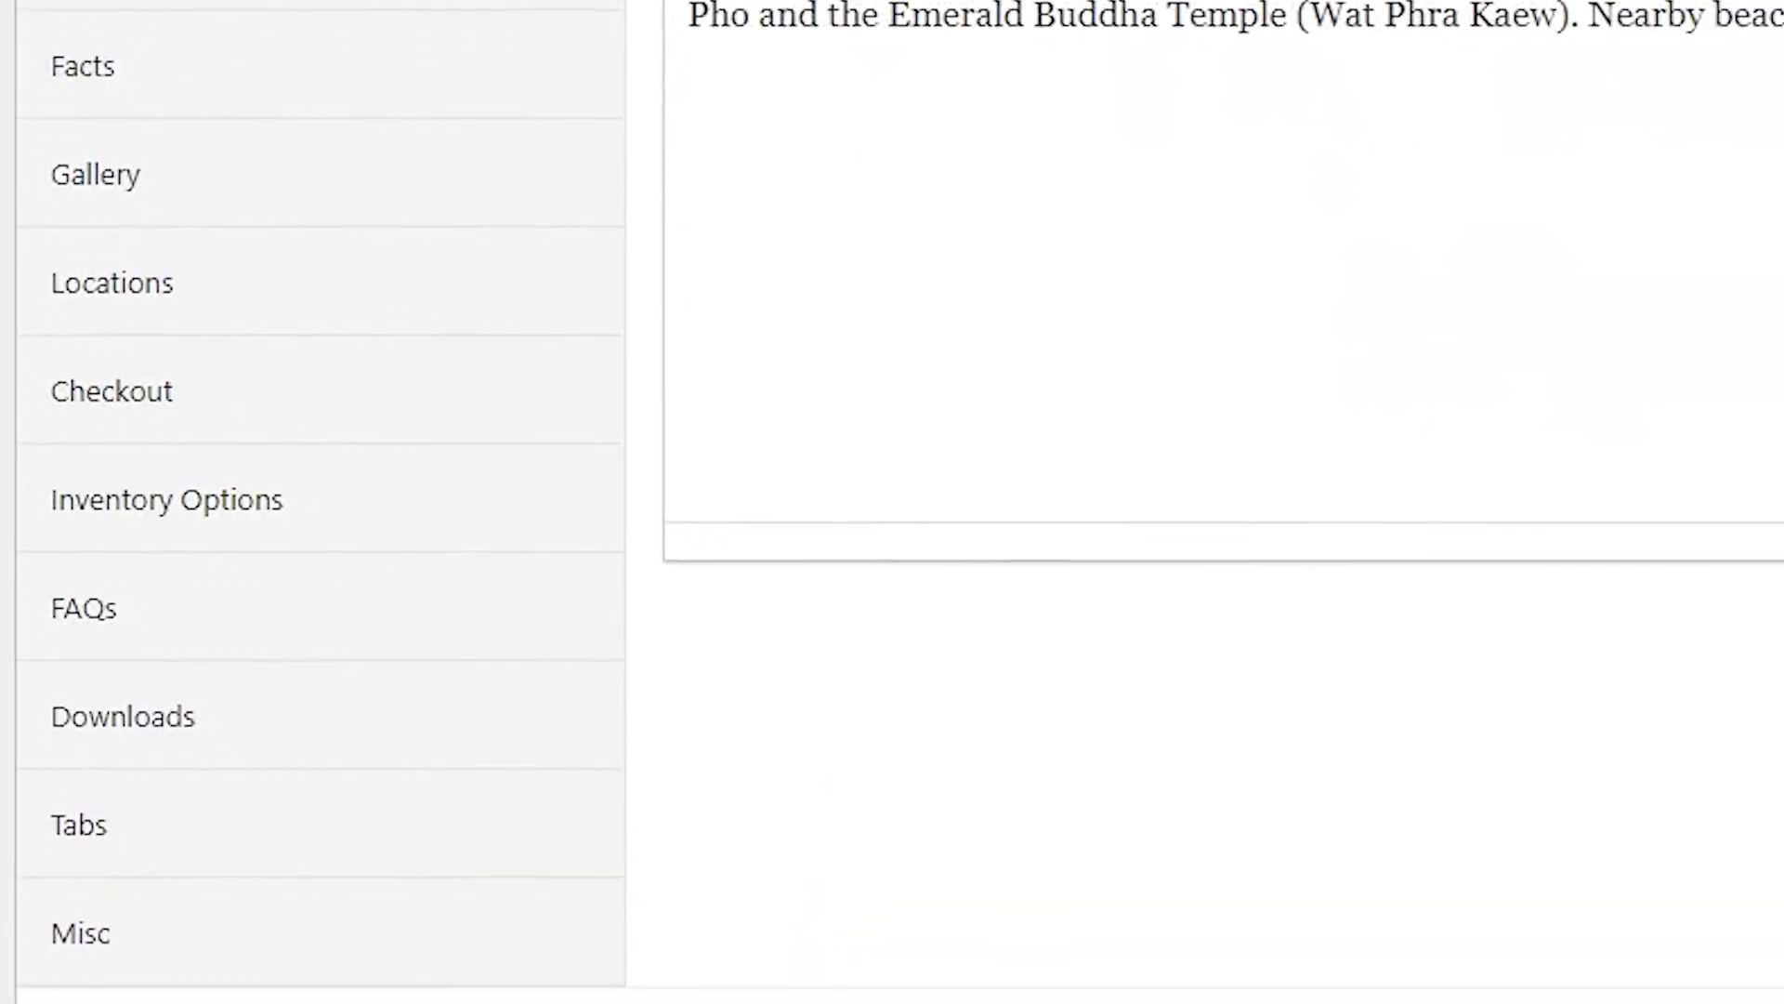
pyautogui.click(249, 502)
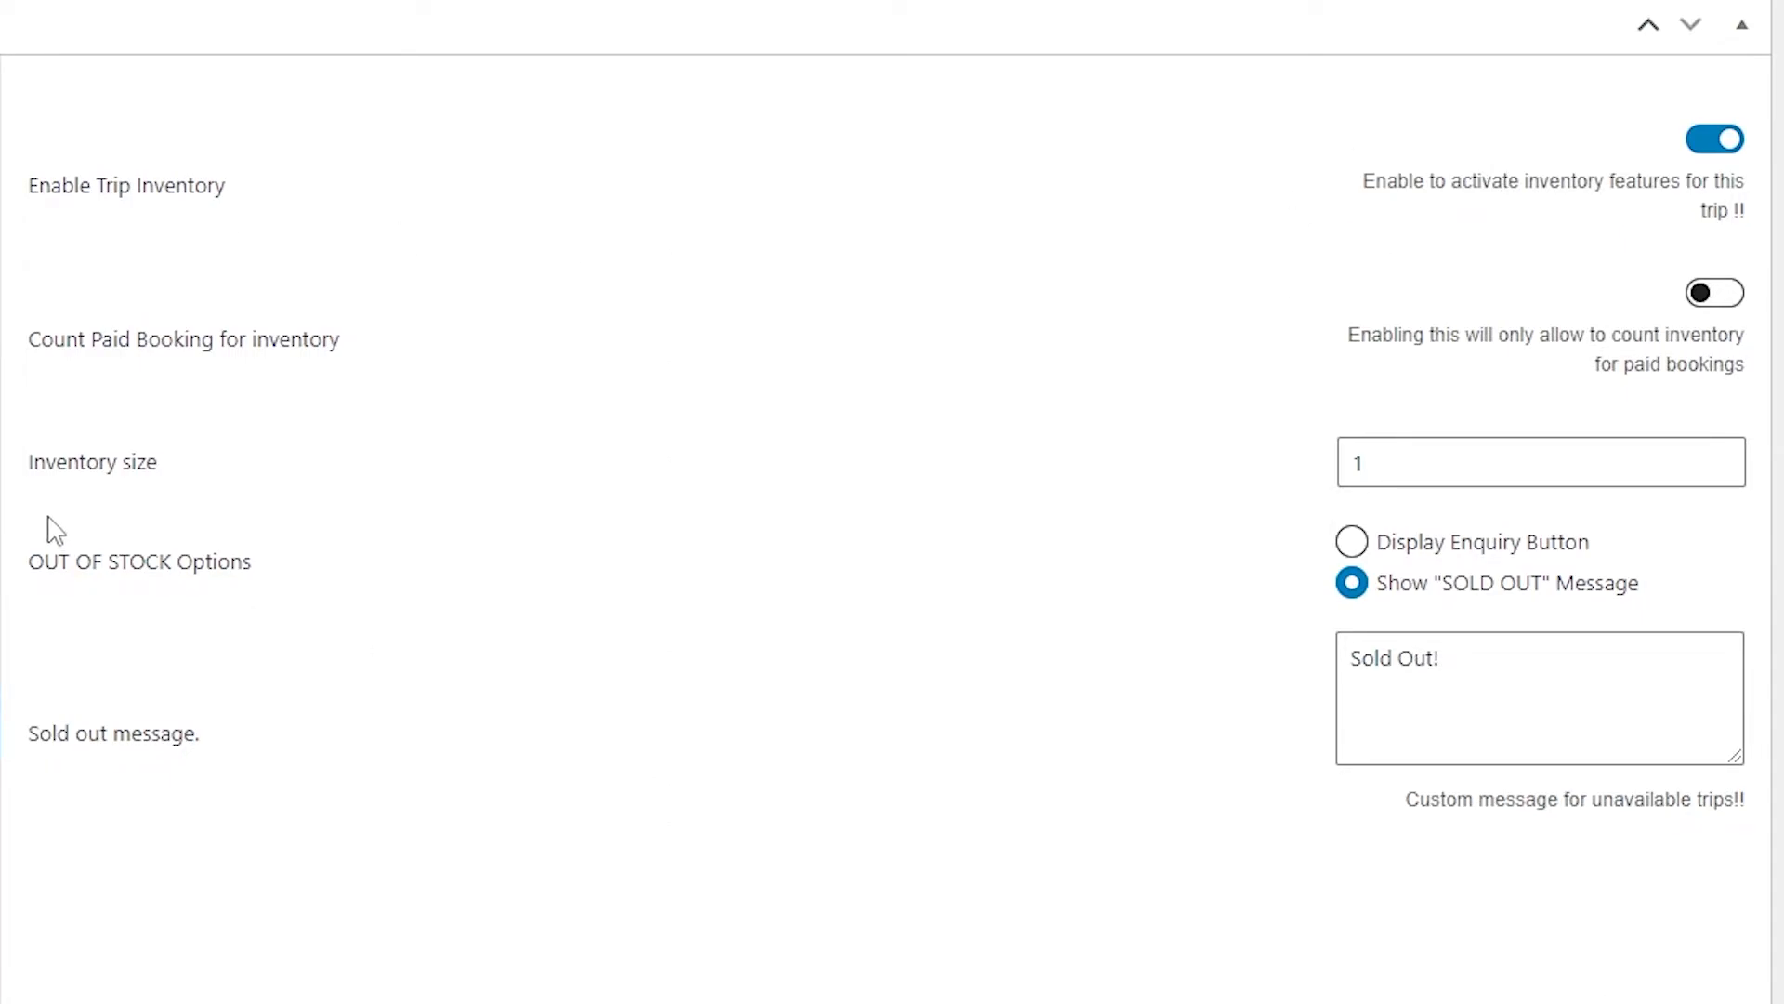
# - Set the maximum pax of the trip's Regular pricing to 5 and save the changes
pyautogui.click(63, 467)
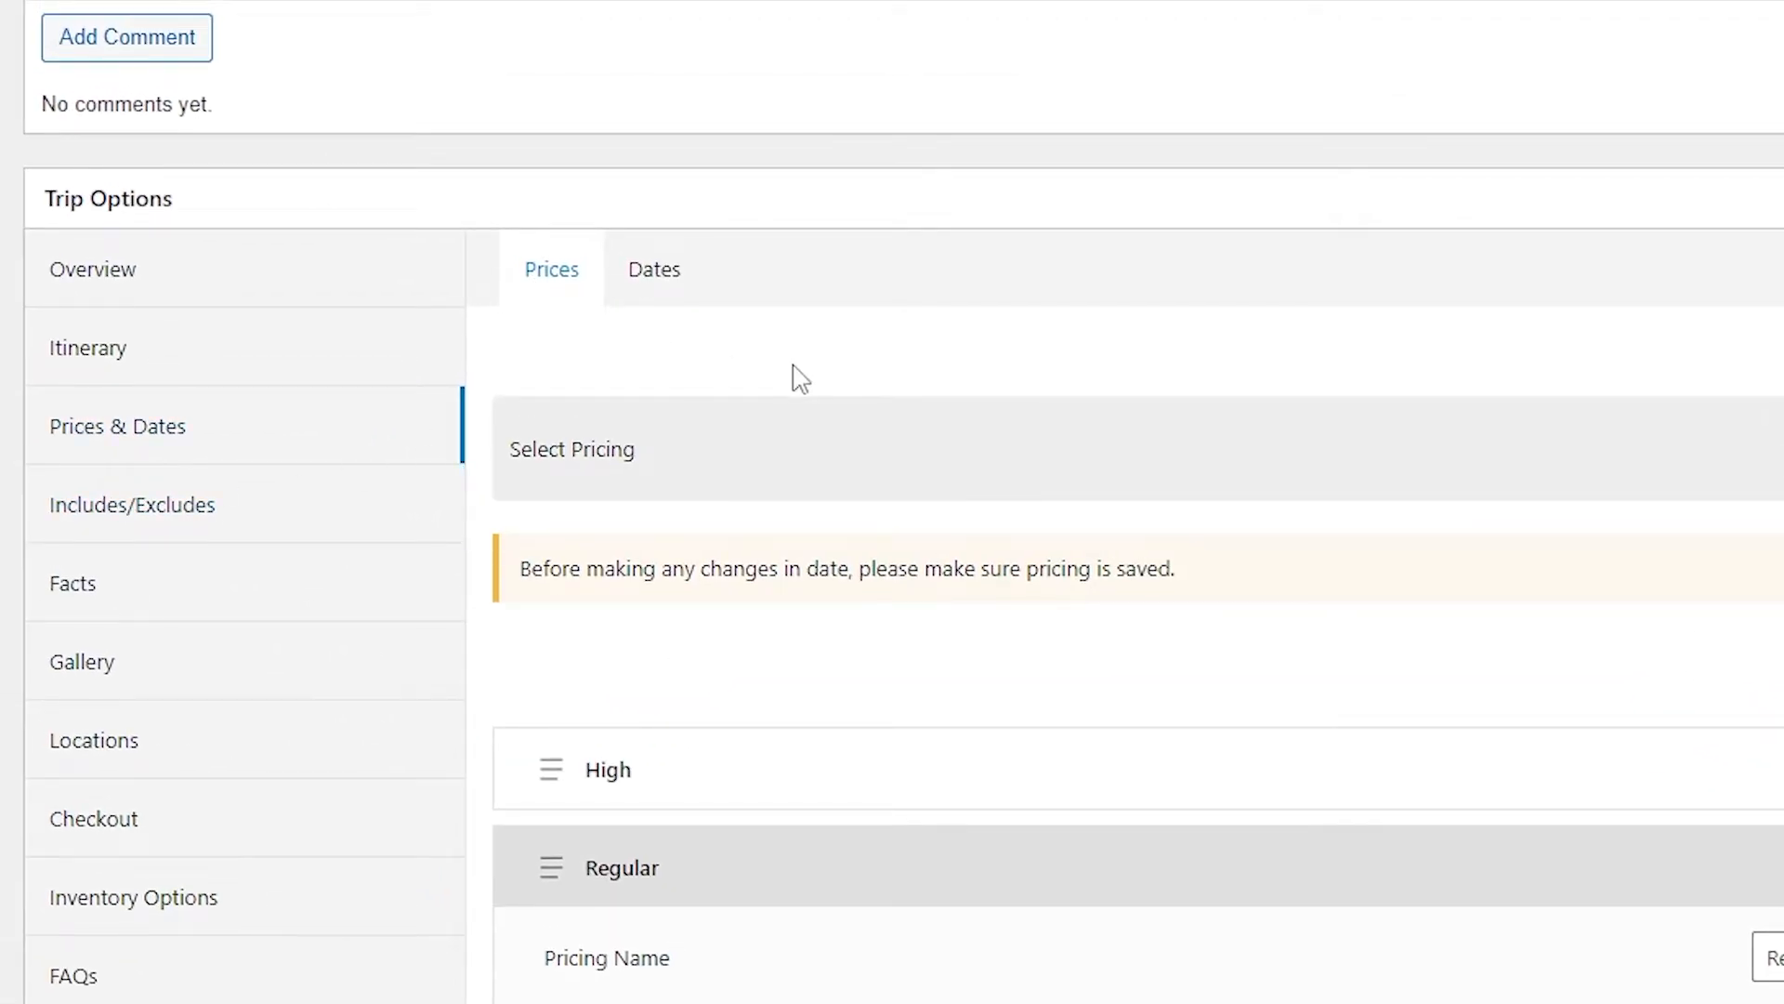
pyautogui.scroll(-4, 1338, 332)
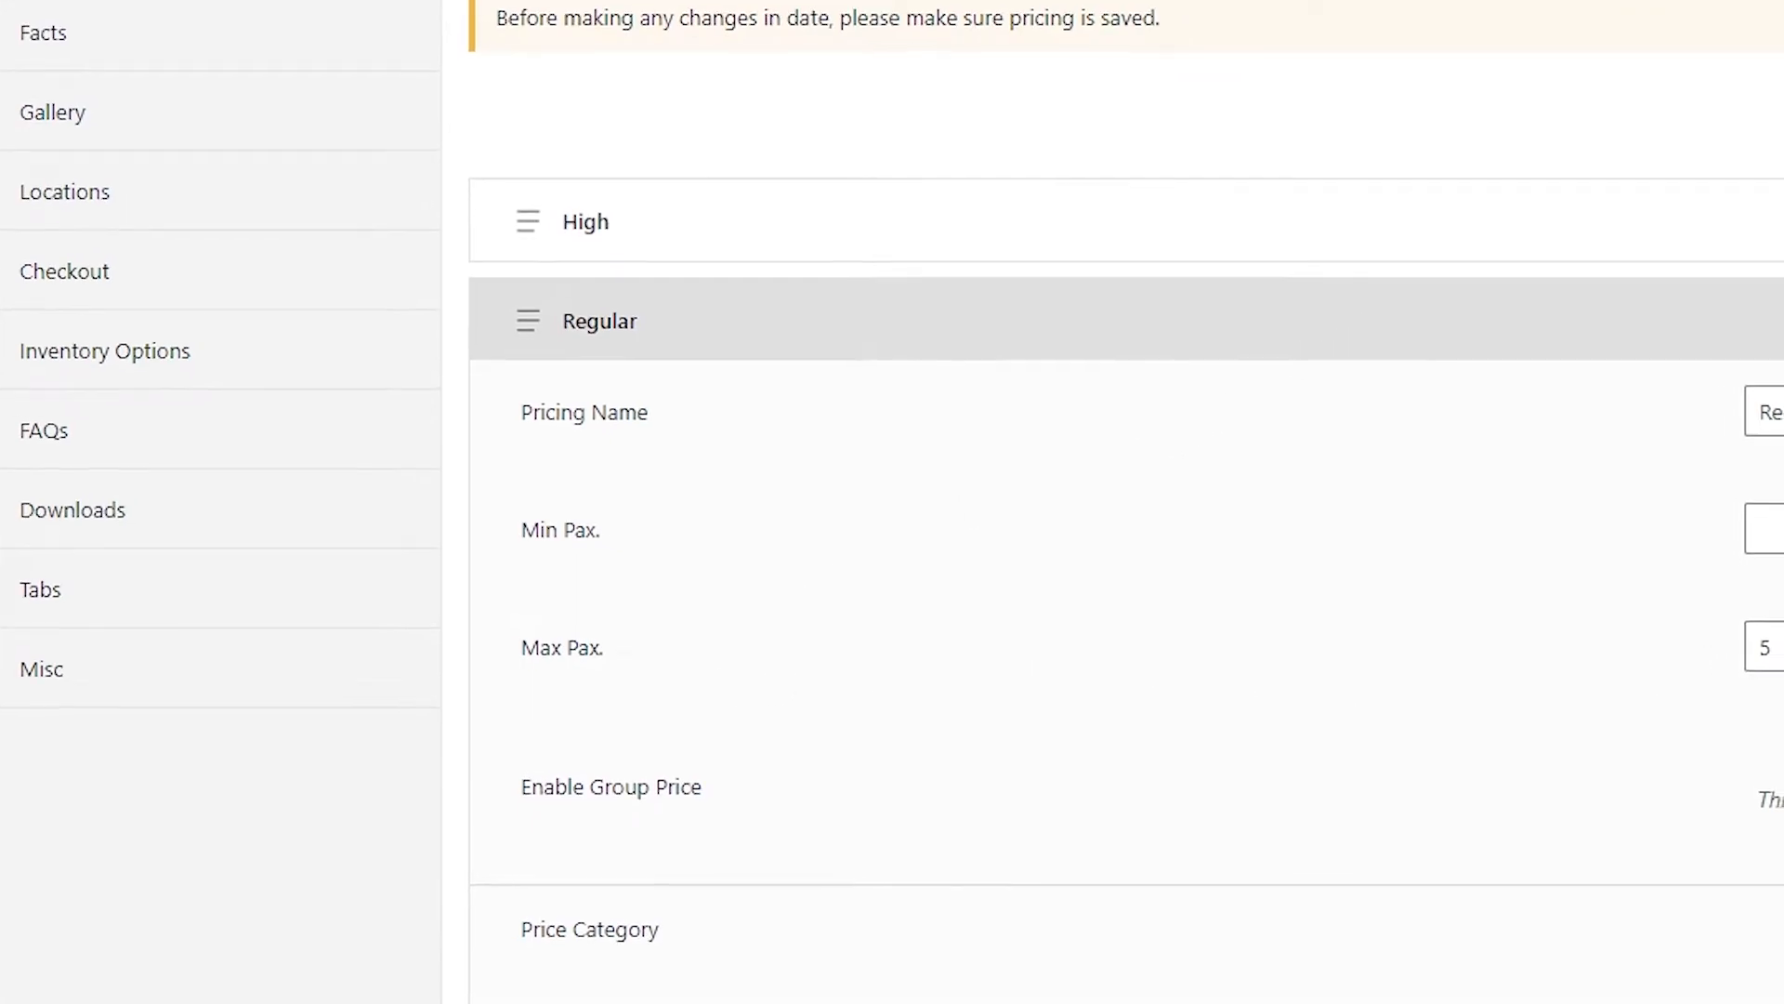
pyautogui.doubleClick(1781, 658)
pyautogui.click(1783, 665)
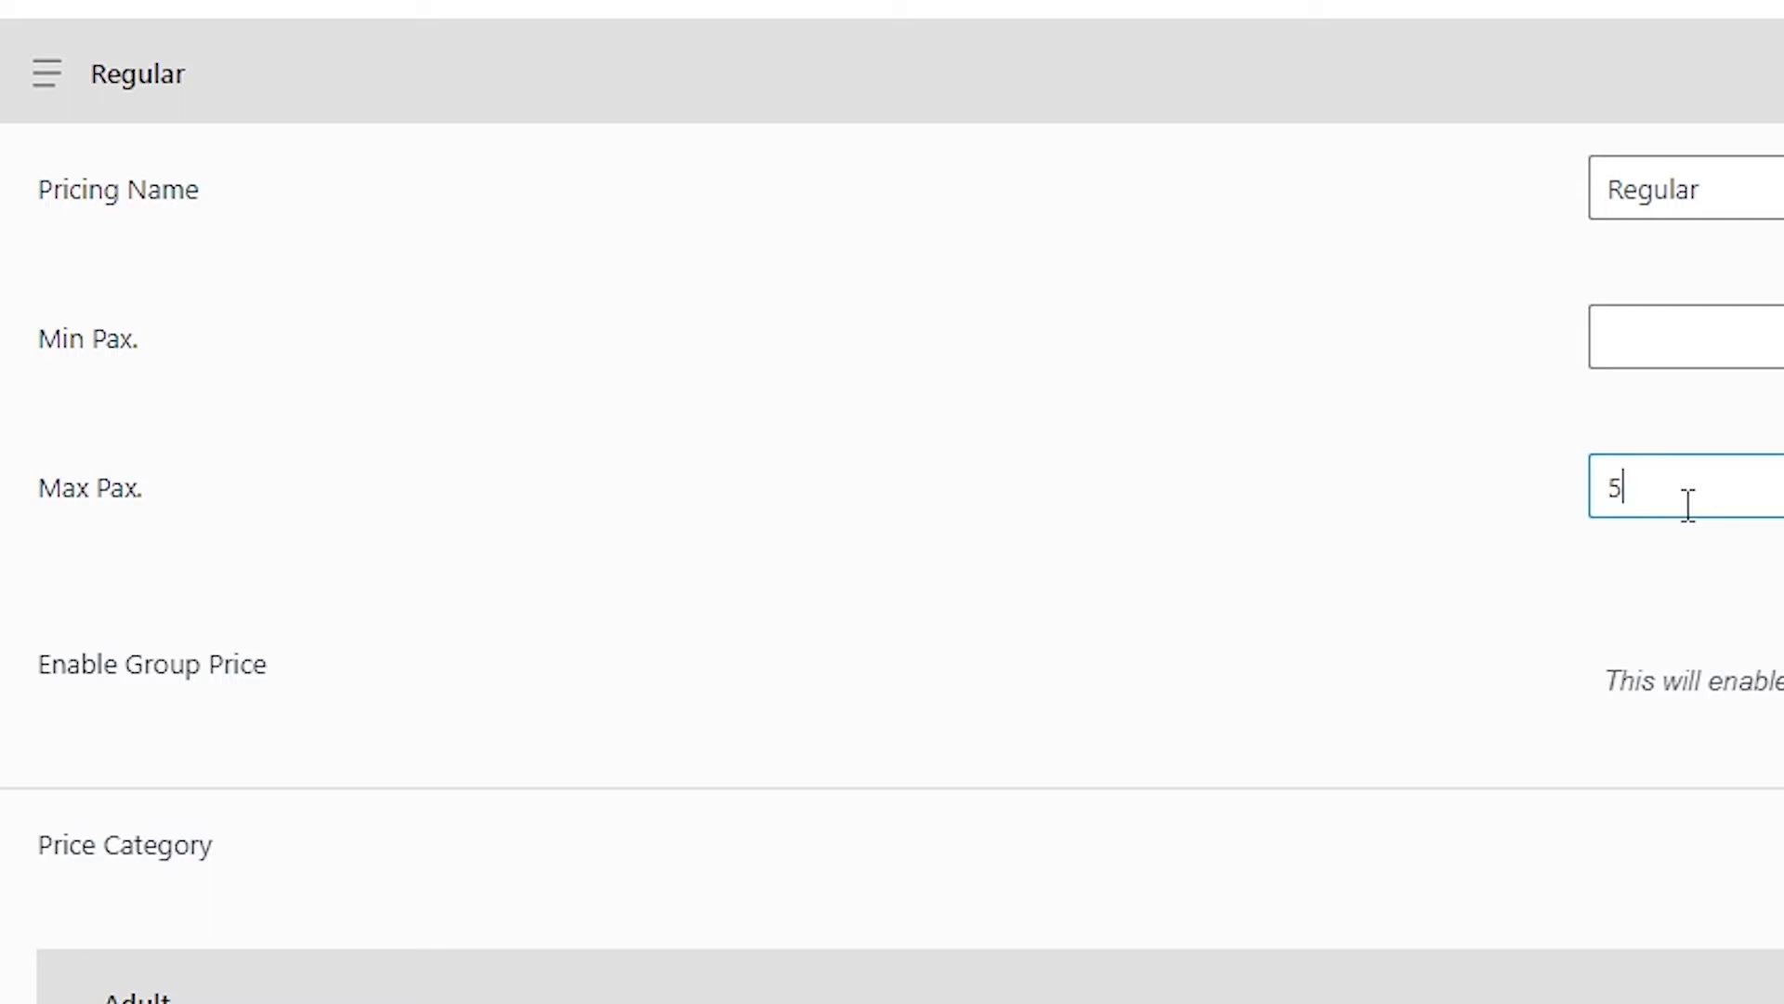
pyautogui.scroll(-10, 1683, 509)
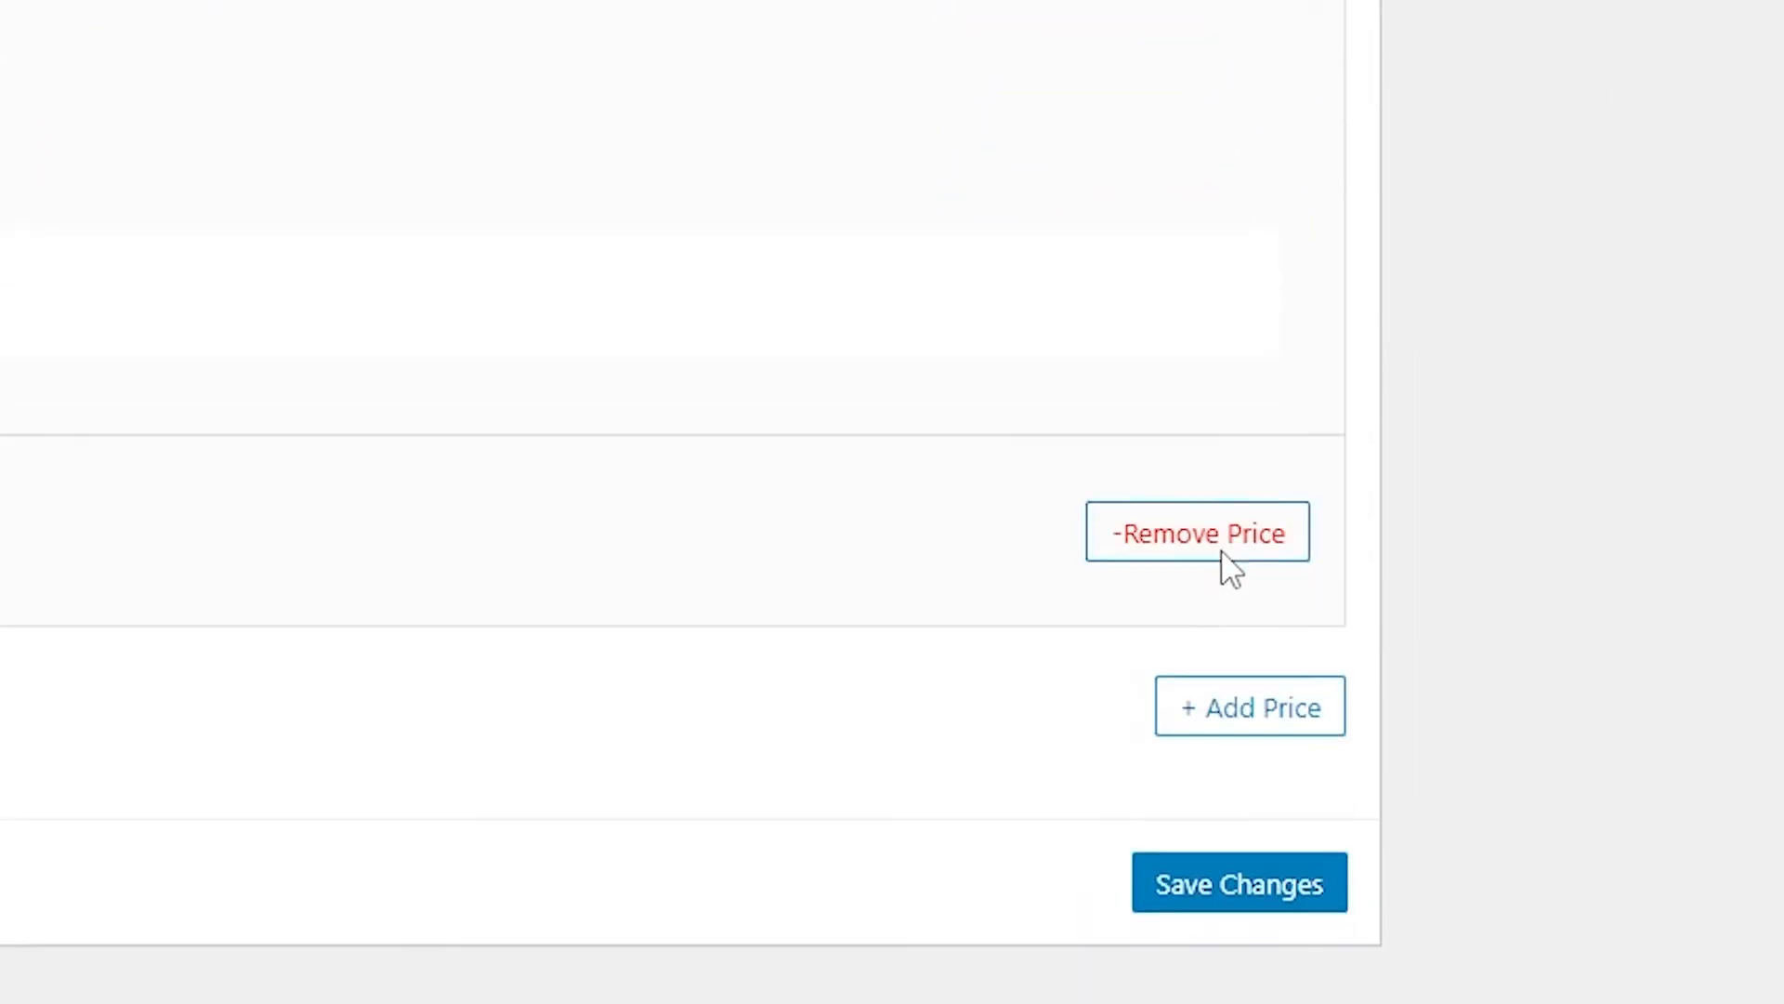
pyautogui.click(1248, 901)
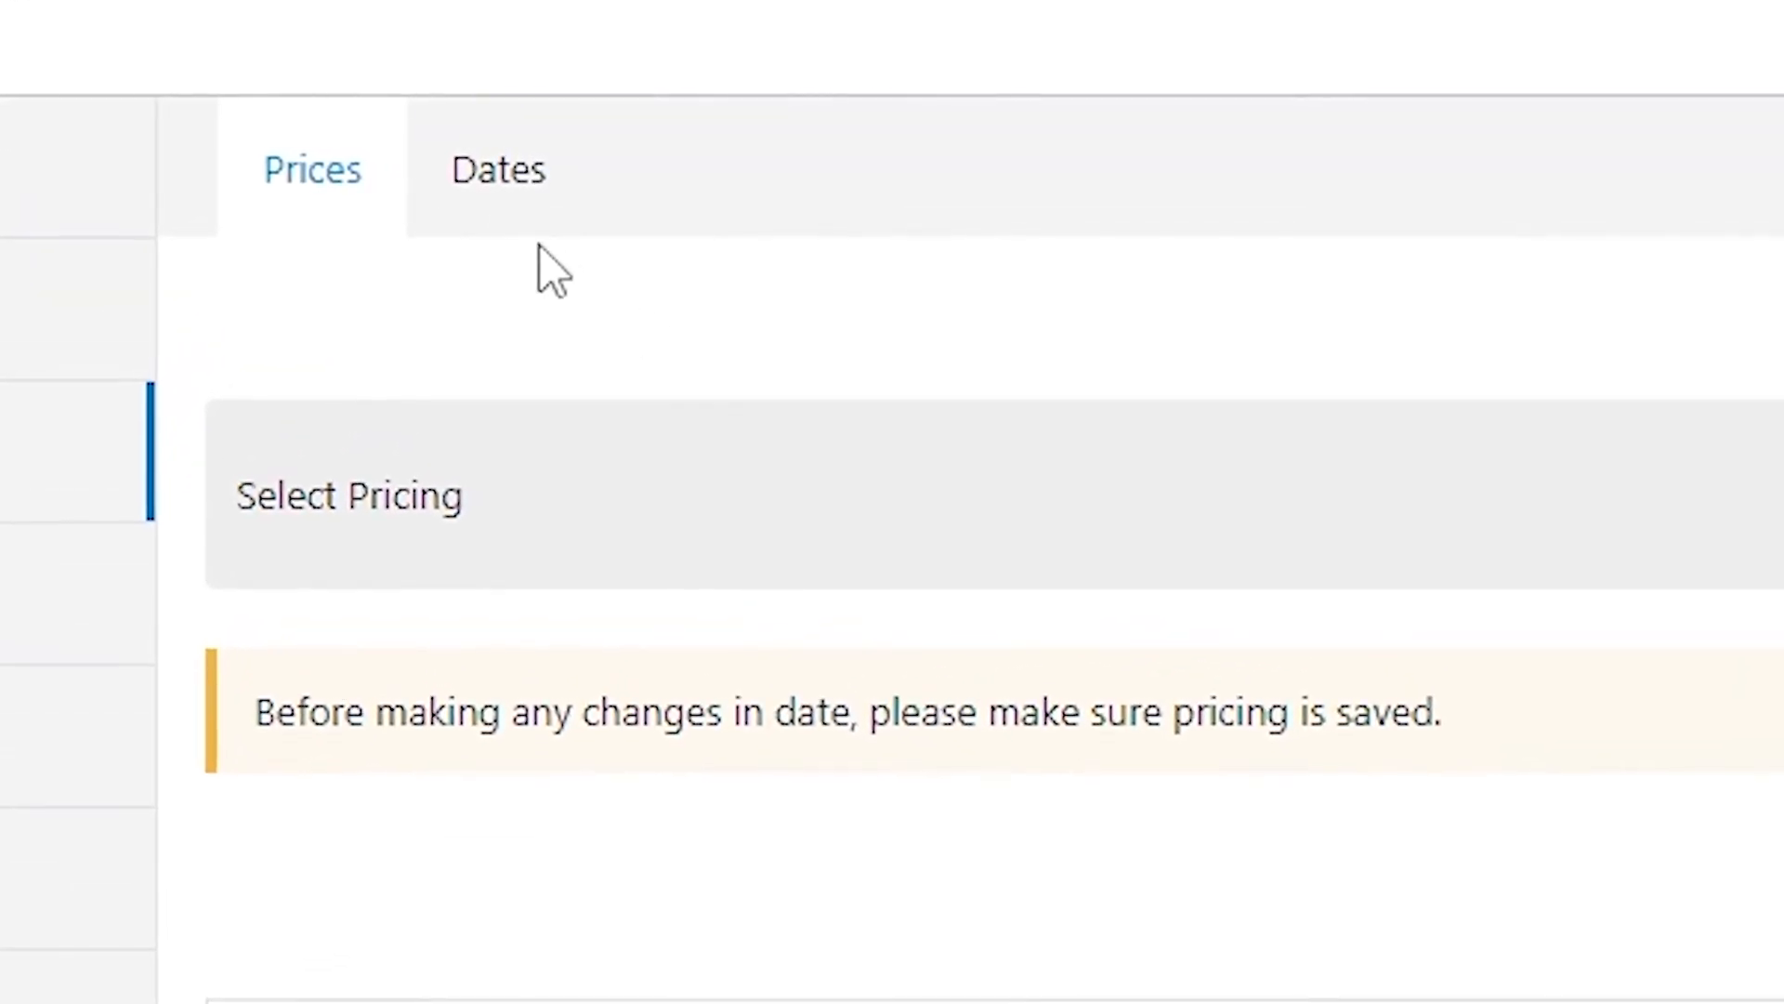
# - Switch fixed departure on and back off in the trip's date settings, and set the trip duration to 4 days and 3 nights
pyautogui.click(520, 176)
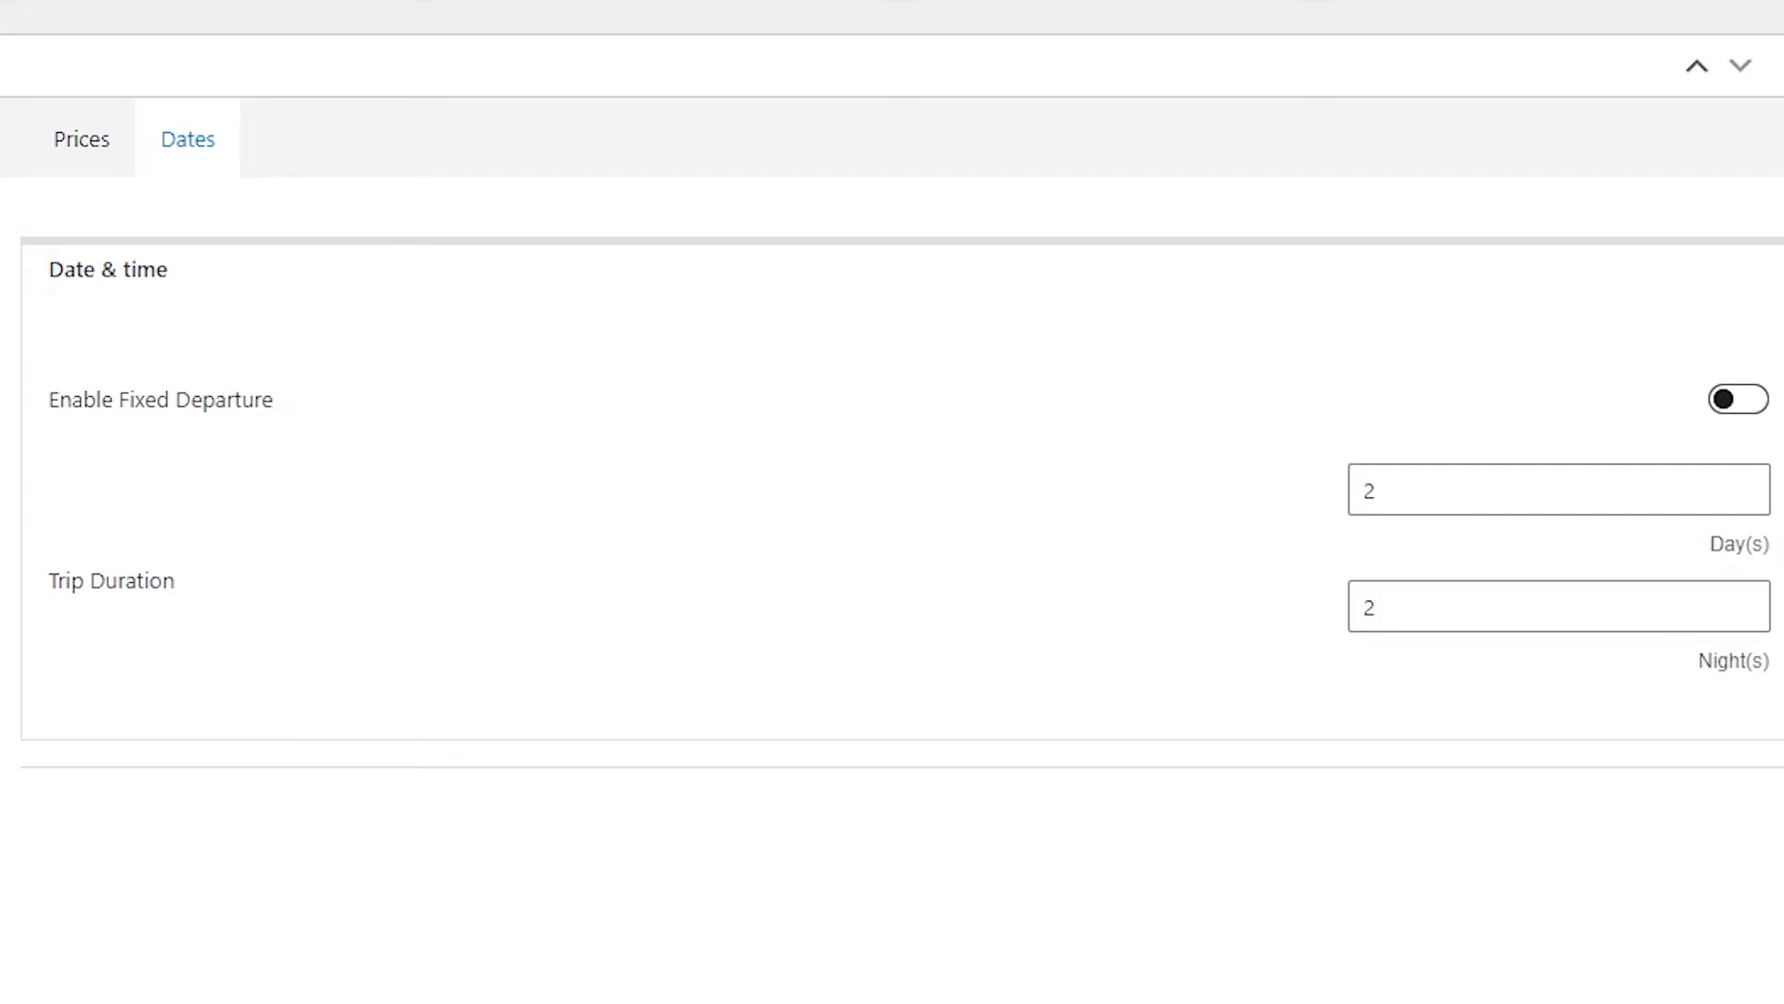
pyautogui.click(1735, 415)
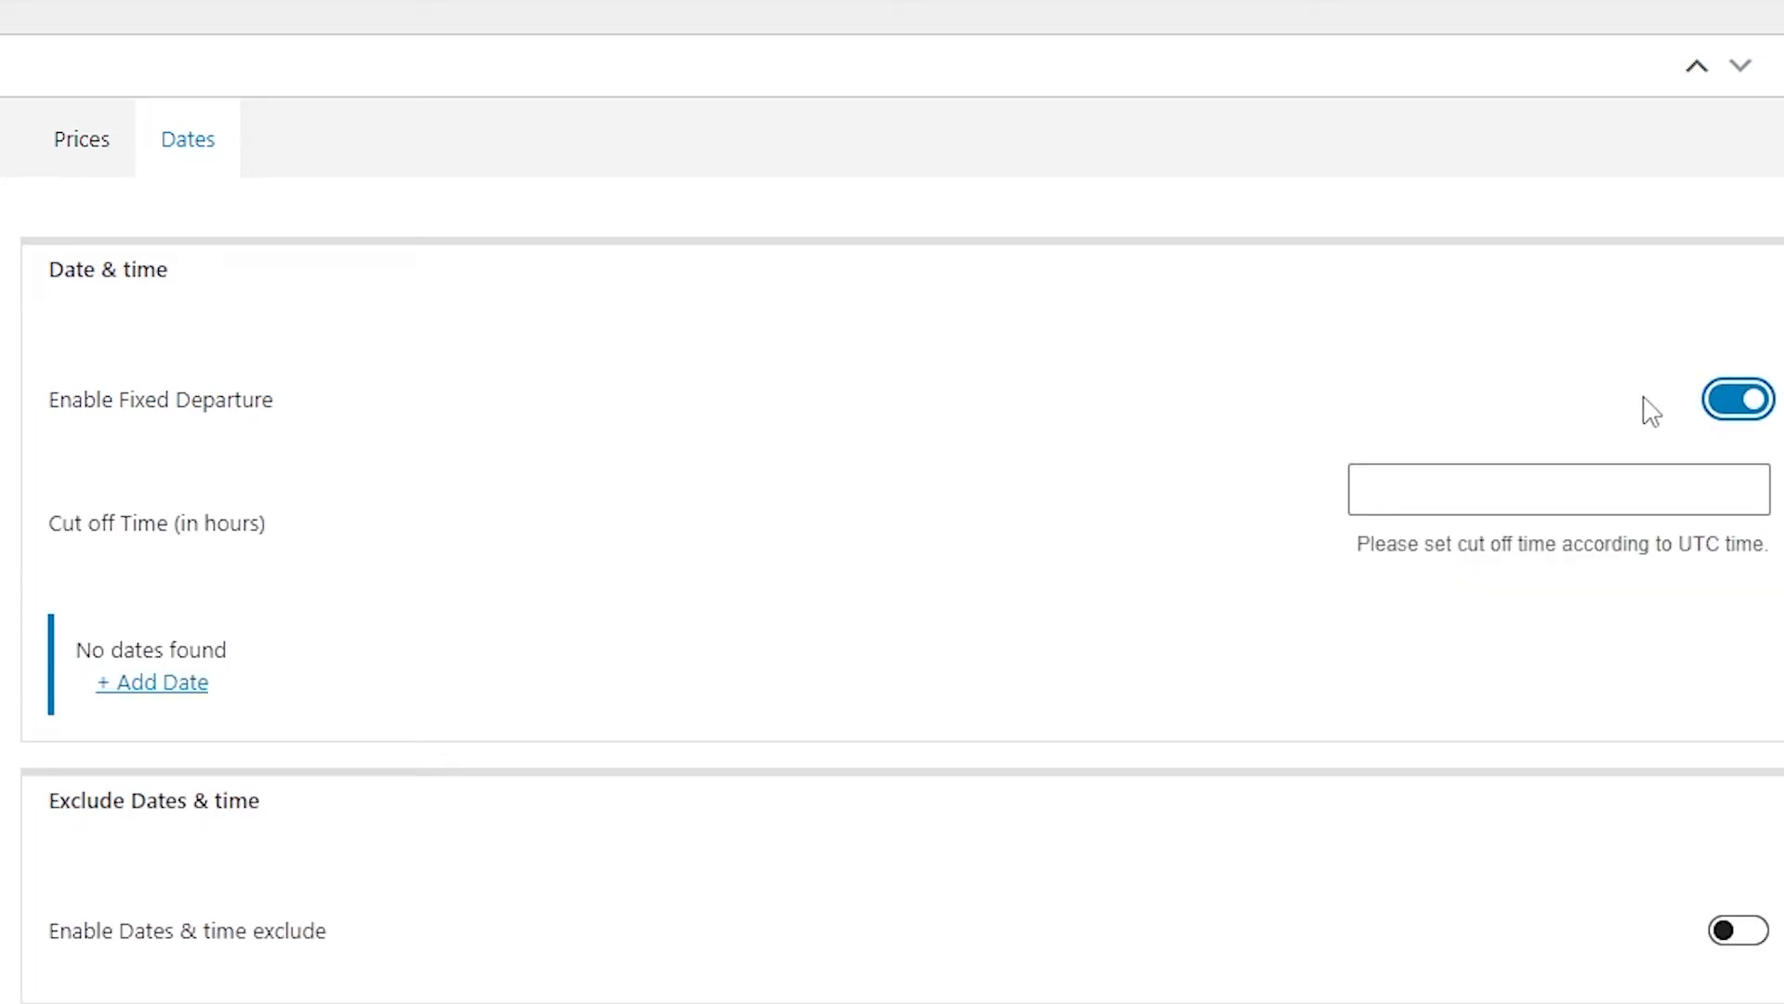
pyautogui.click(1747, 418)
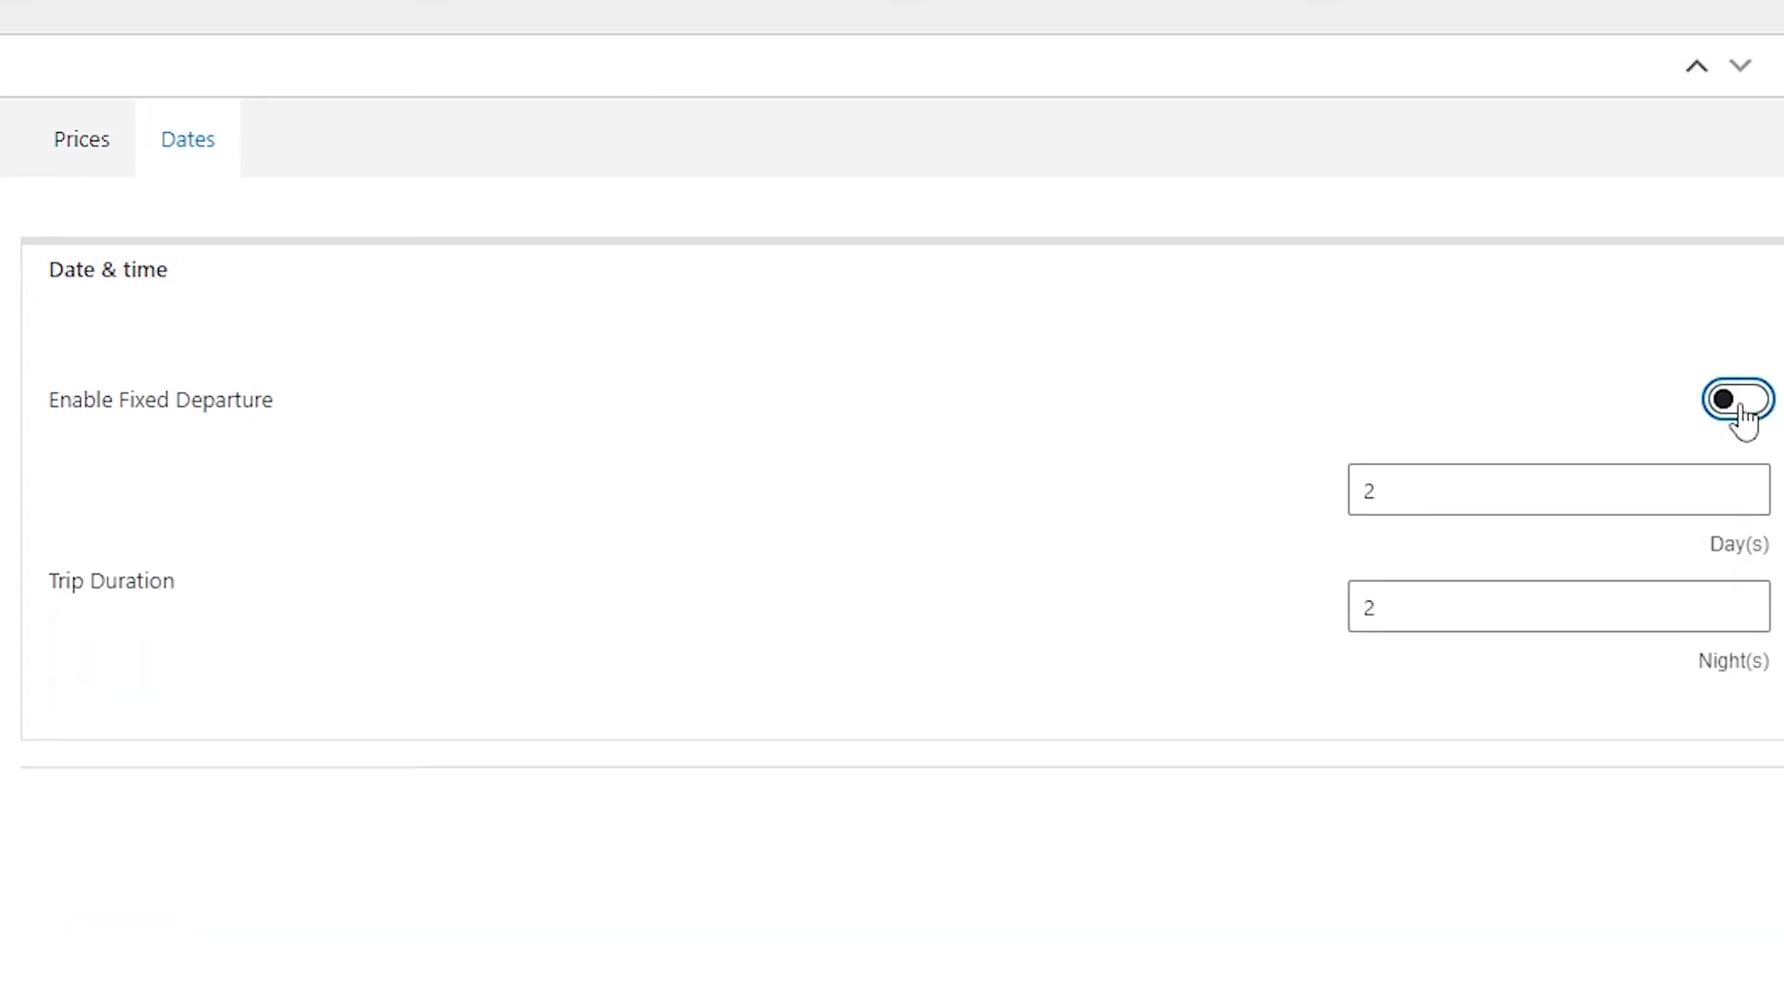
pyautogui.moveTo(1454, 485); pyautogui.dragTo(1334, 506)
pyautogui.write('4')
pyautogui.moveTo(1436, 594); pyautogui.dragTo(1498, 683)
pyautogui.write('3')
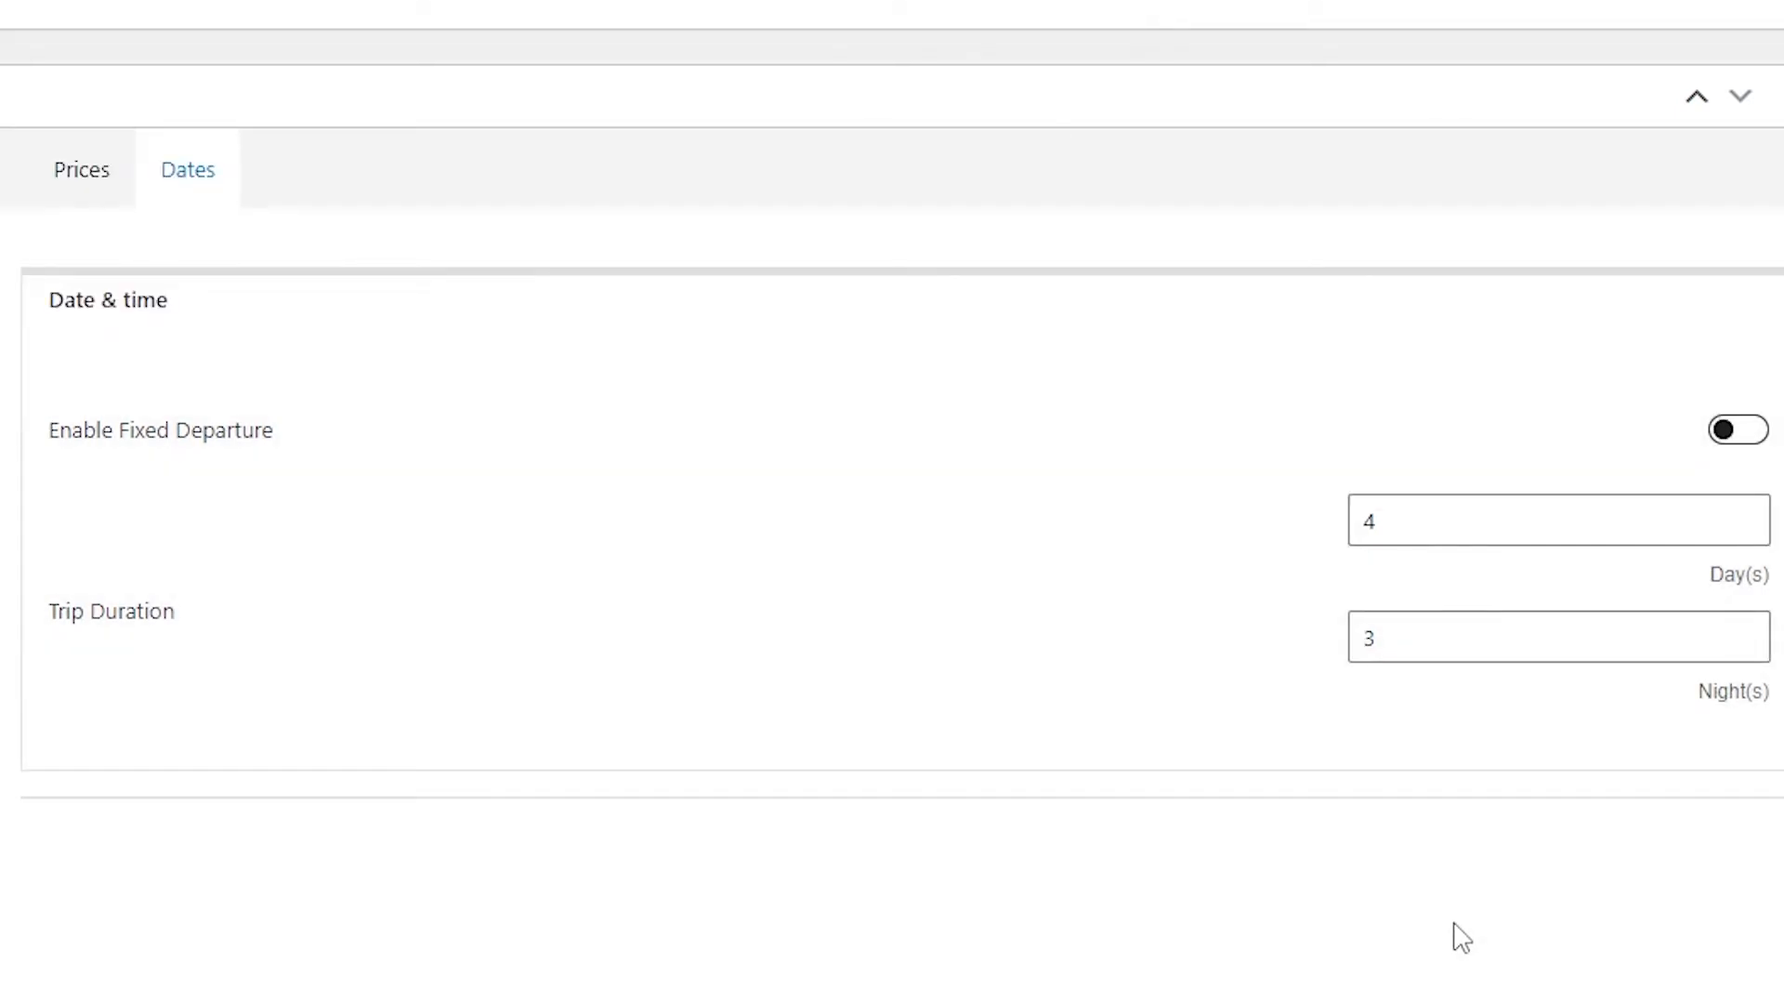
pyautogui.scroll(6, 1462, 937)
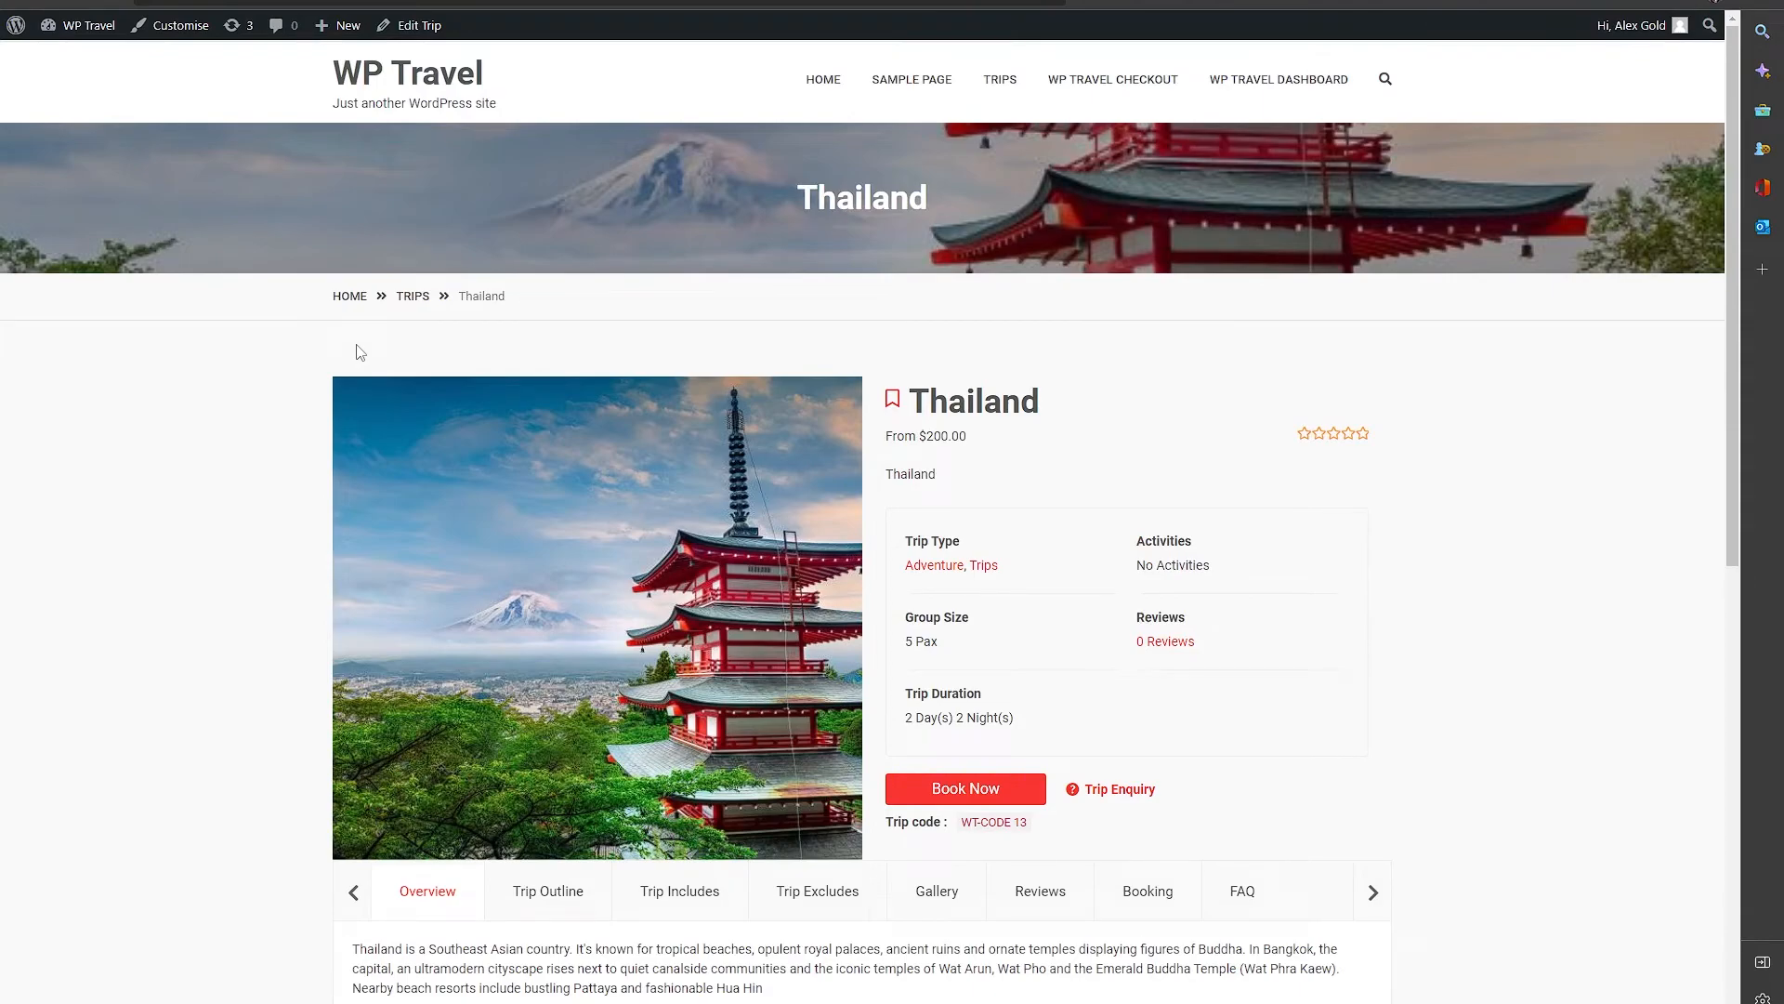
# - Start a booking on the Thailand trip page for 18 July 2022 with the Regular pricing
pyautogui.scroll(-3, 421, 445)
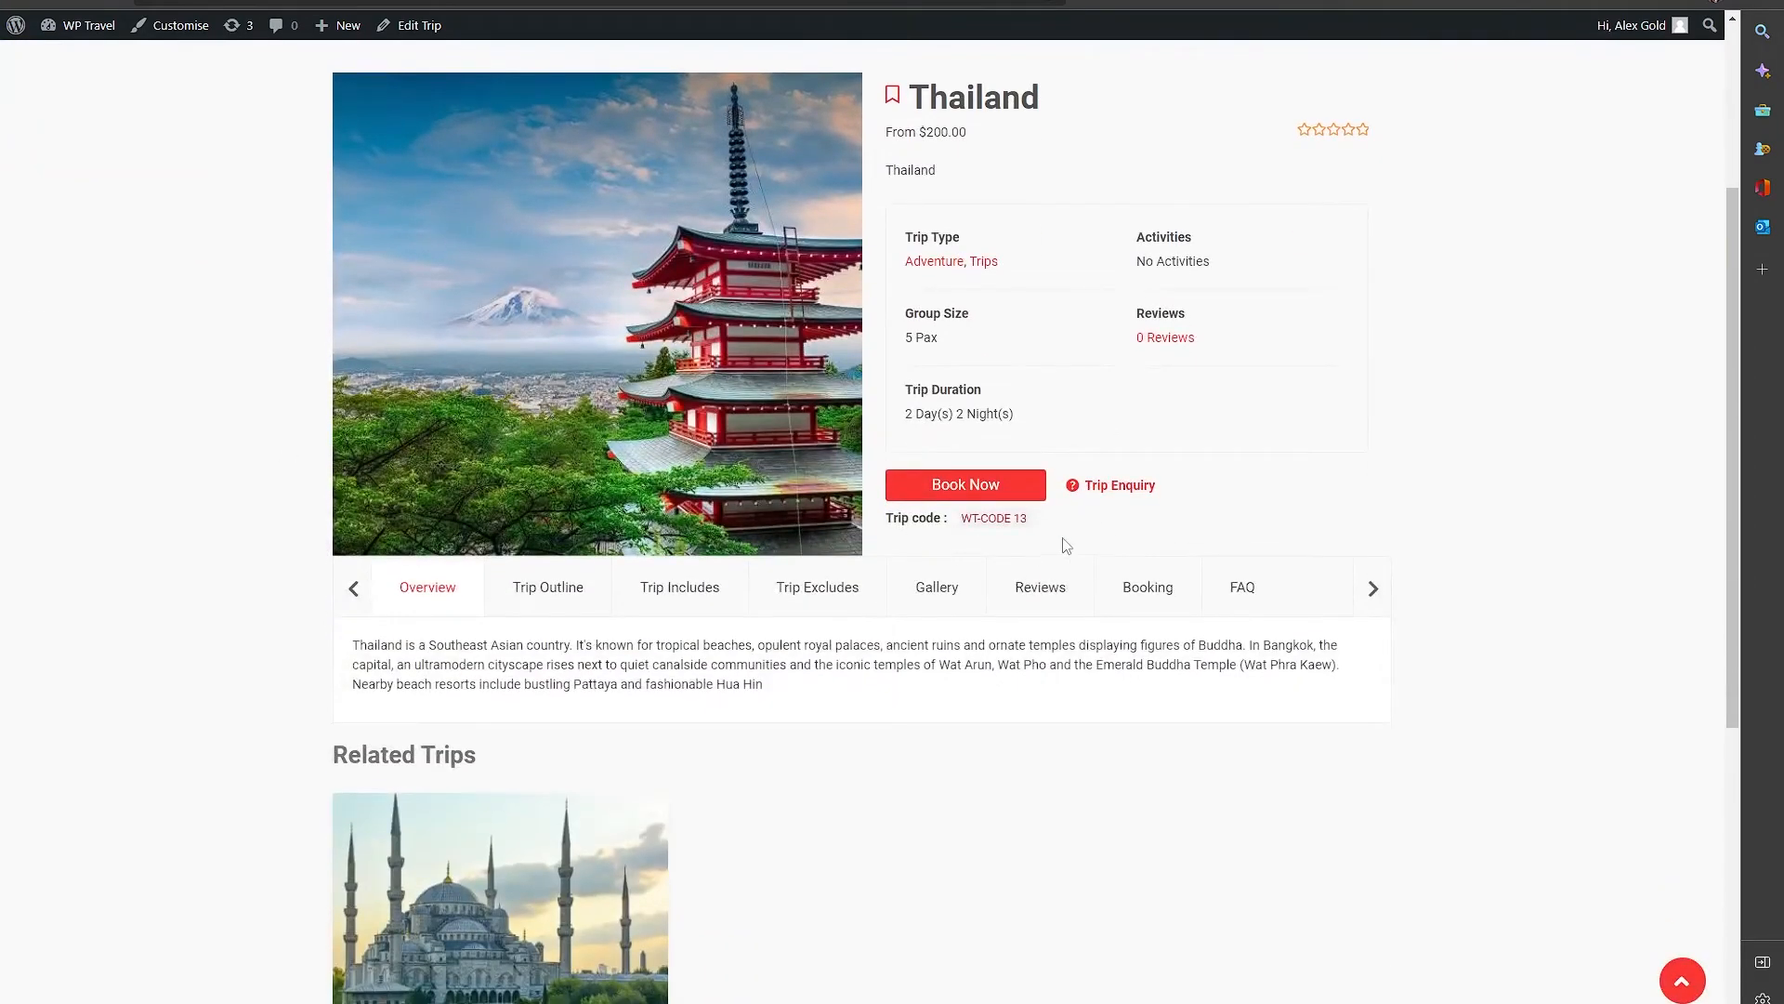
pyautogui.click(985, 492)
pyautogui.scroll(-5, 987, 500)
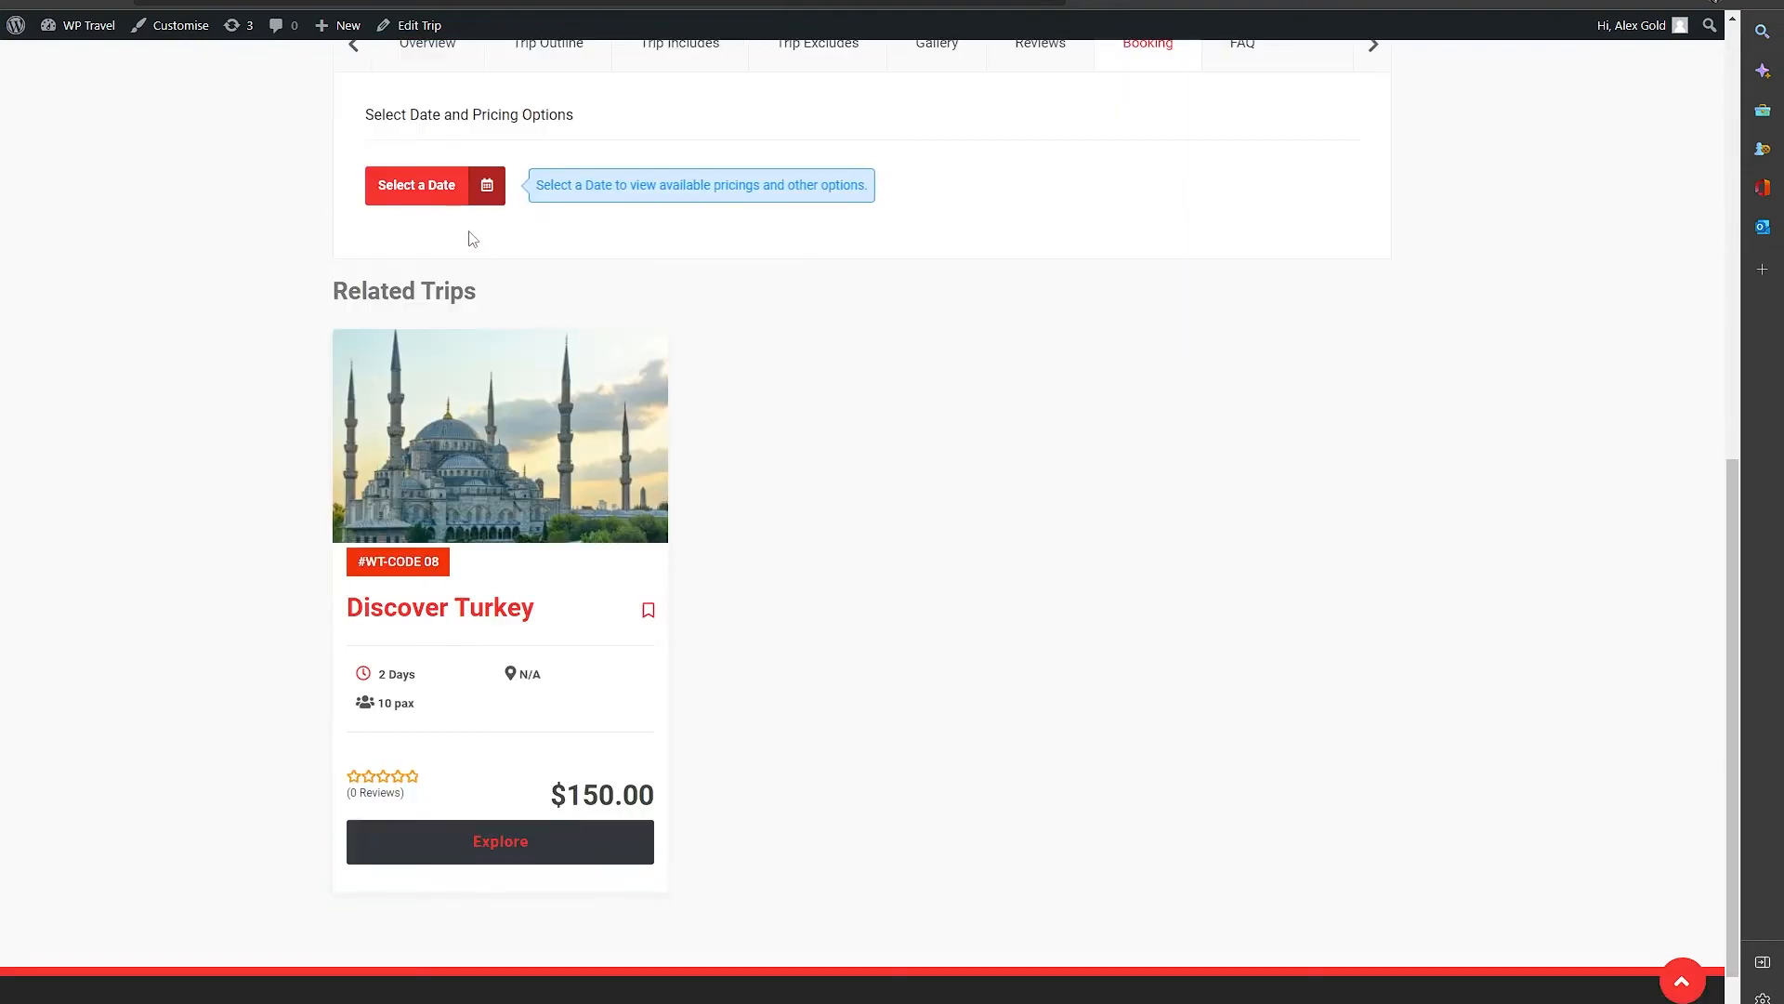
pyautogui.click(423, 188)
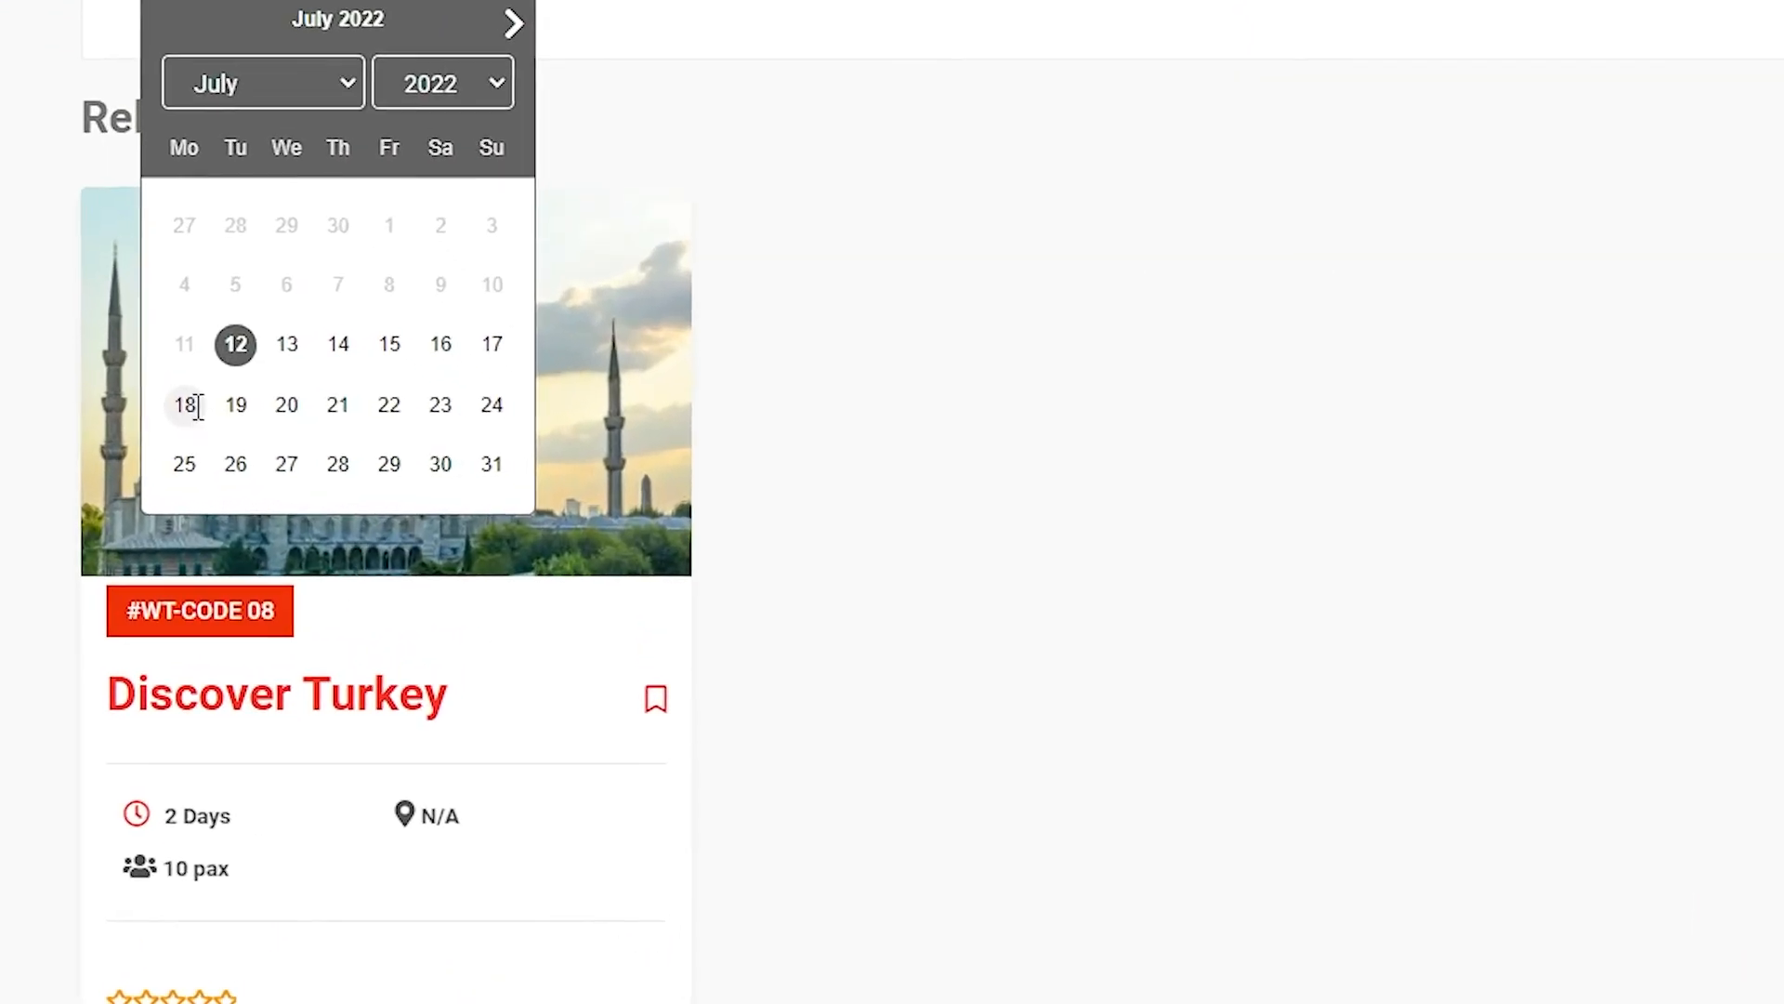
pyautogui.click(198, 406)
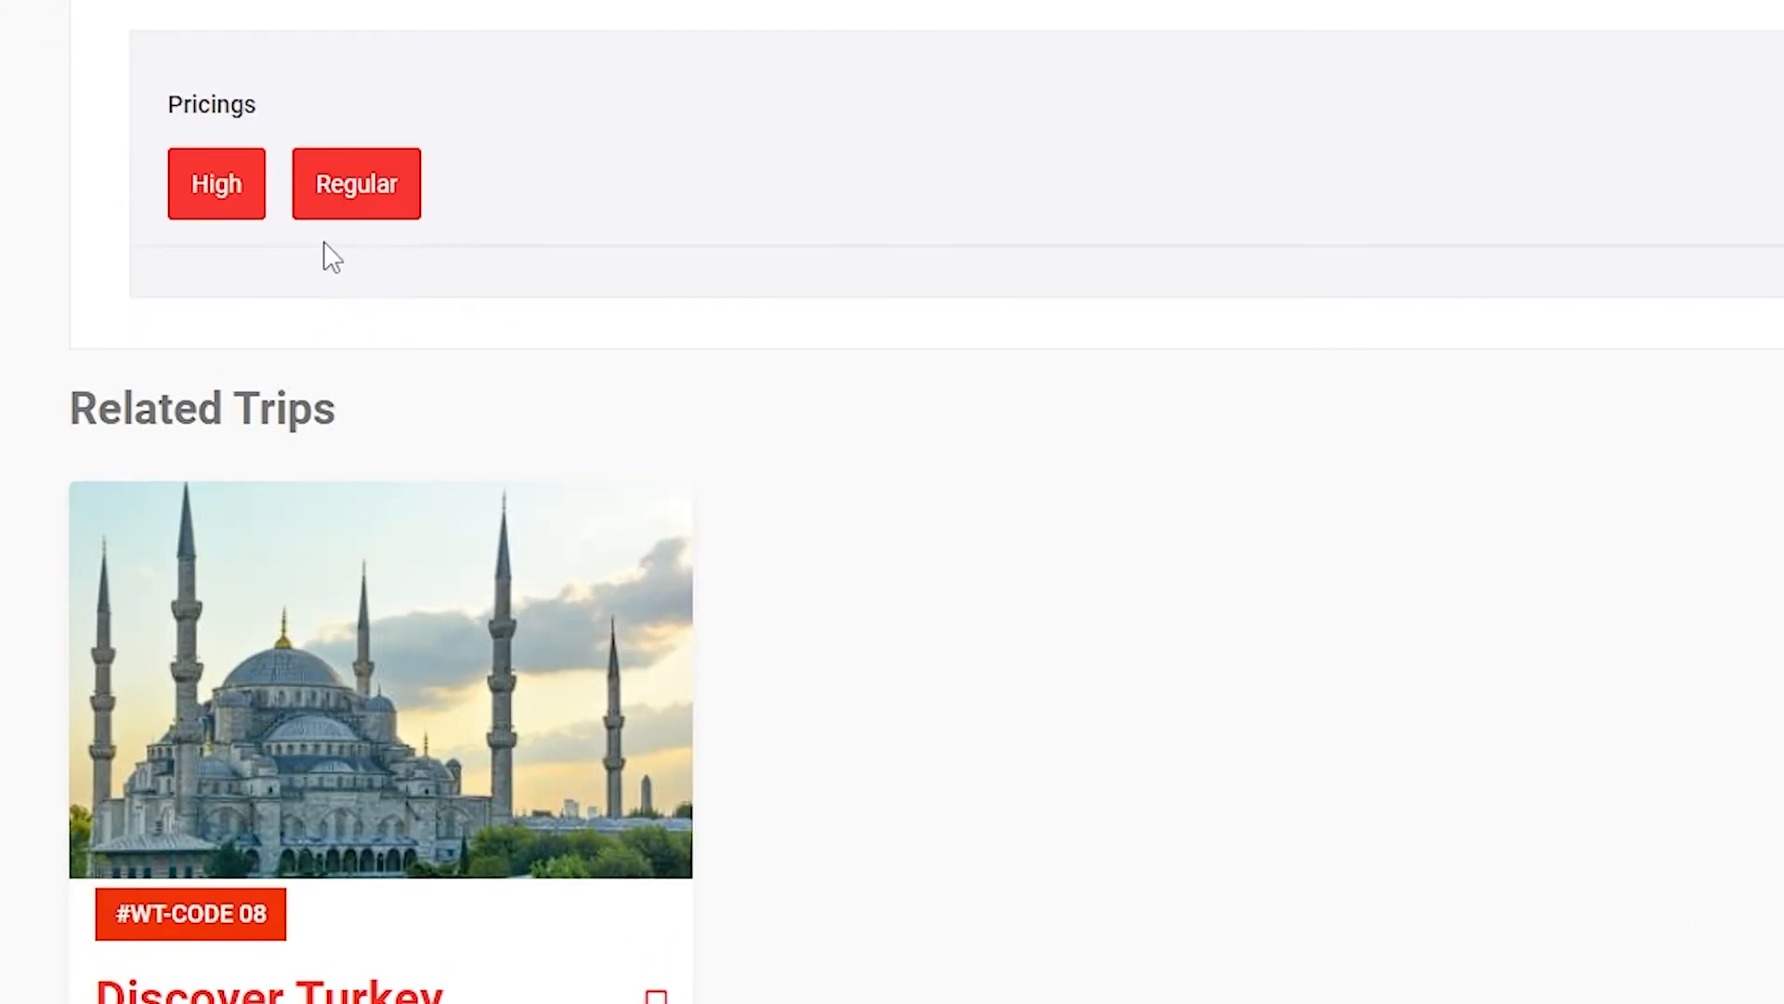
pyautogui.click(359, 195)
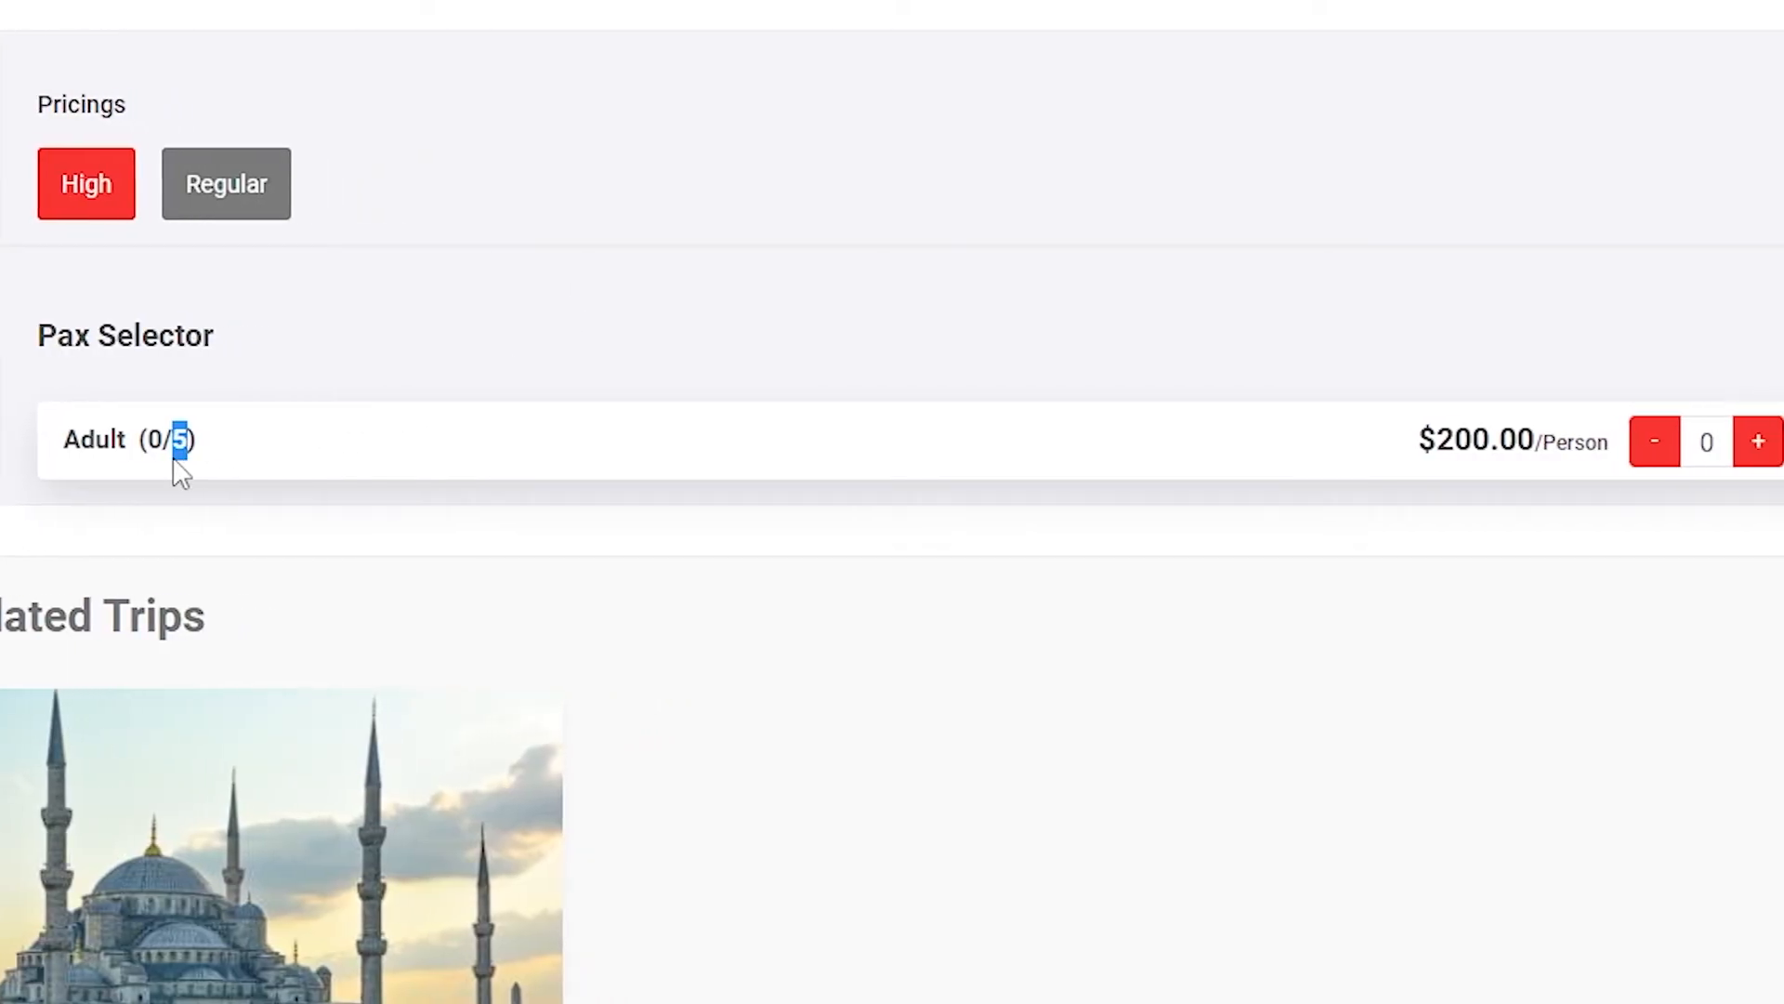
# - Select 2 adults, proceed to checkout and submit the booking
pyautogui.click(1736, 442)
pyautogui.click(1736, 442)
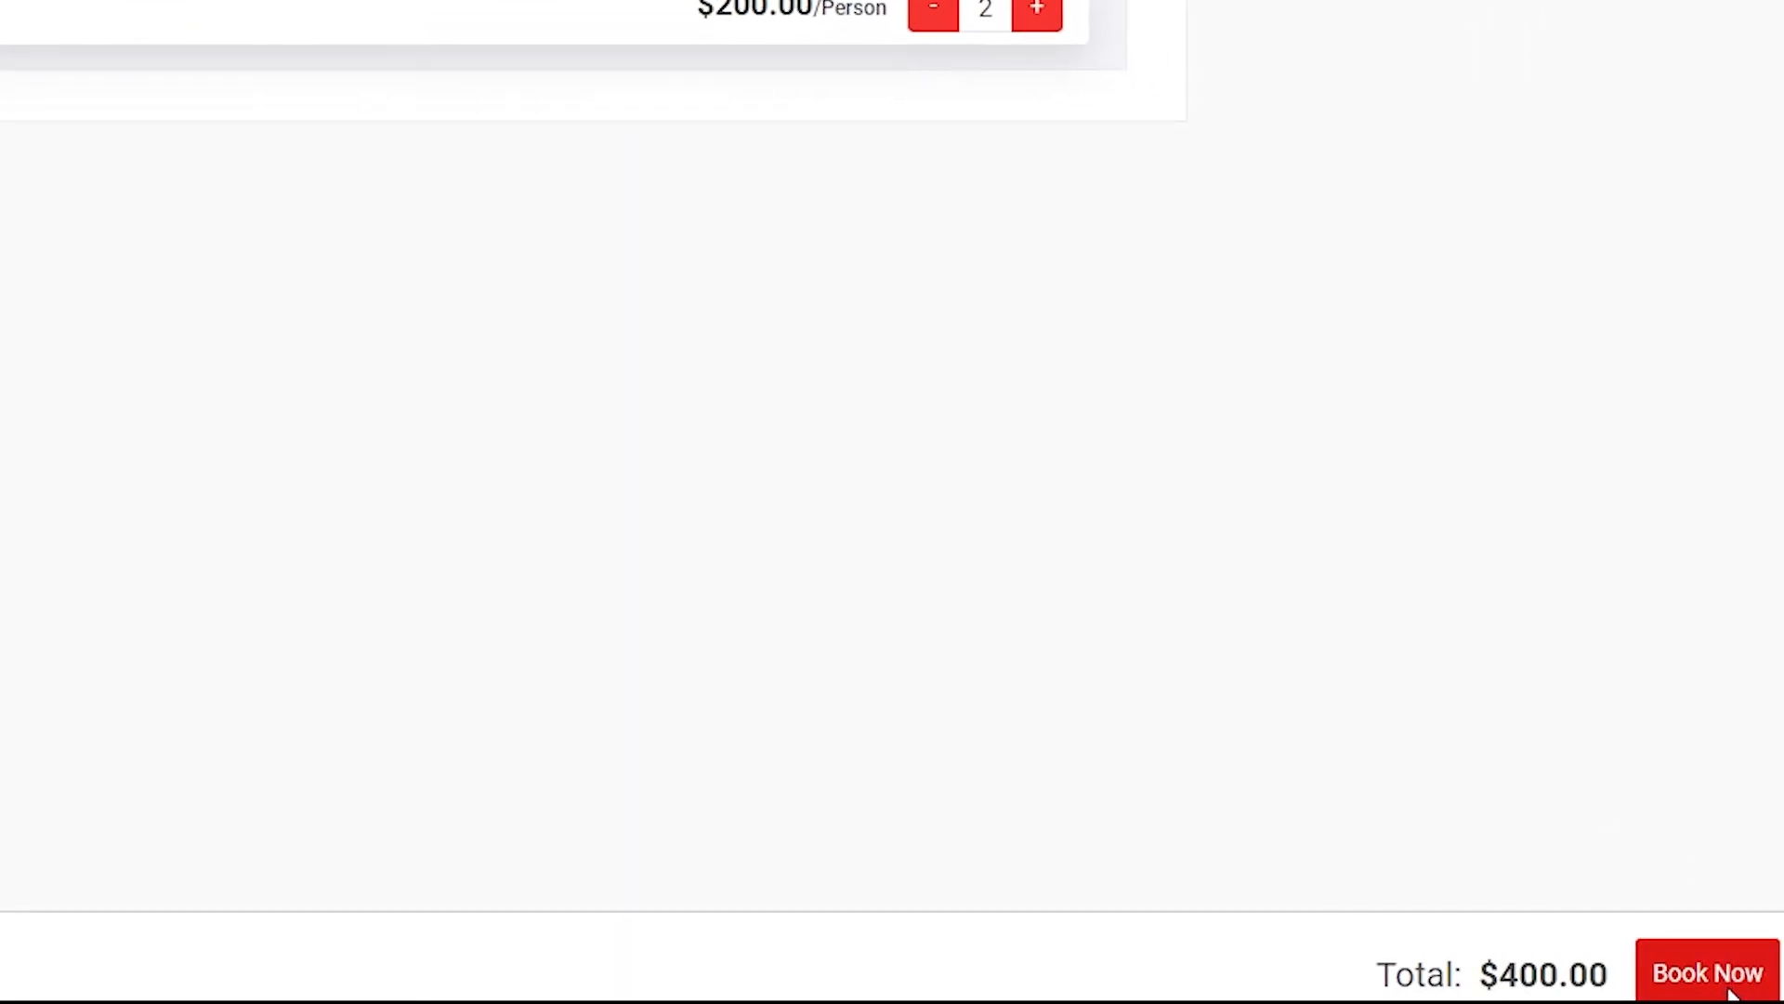
pyautogui.click(1729, 989)
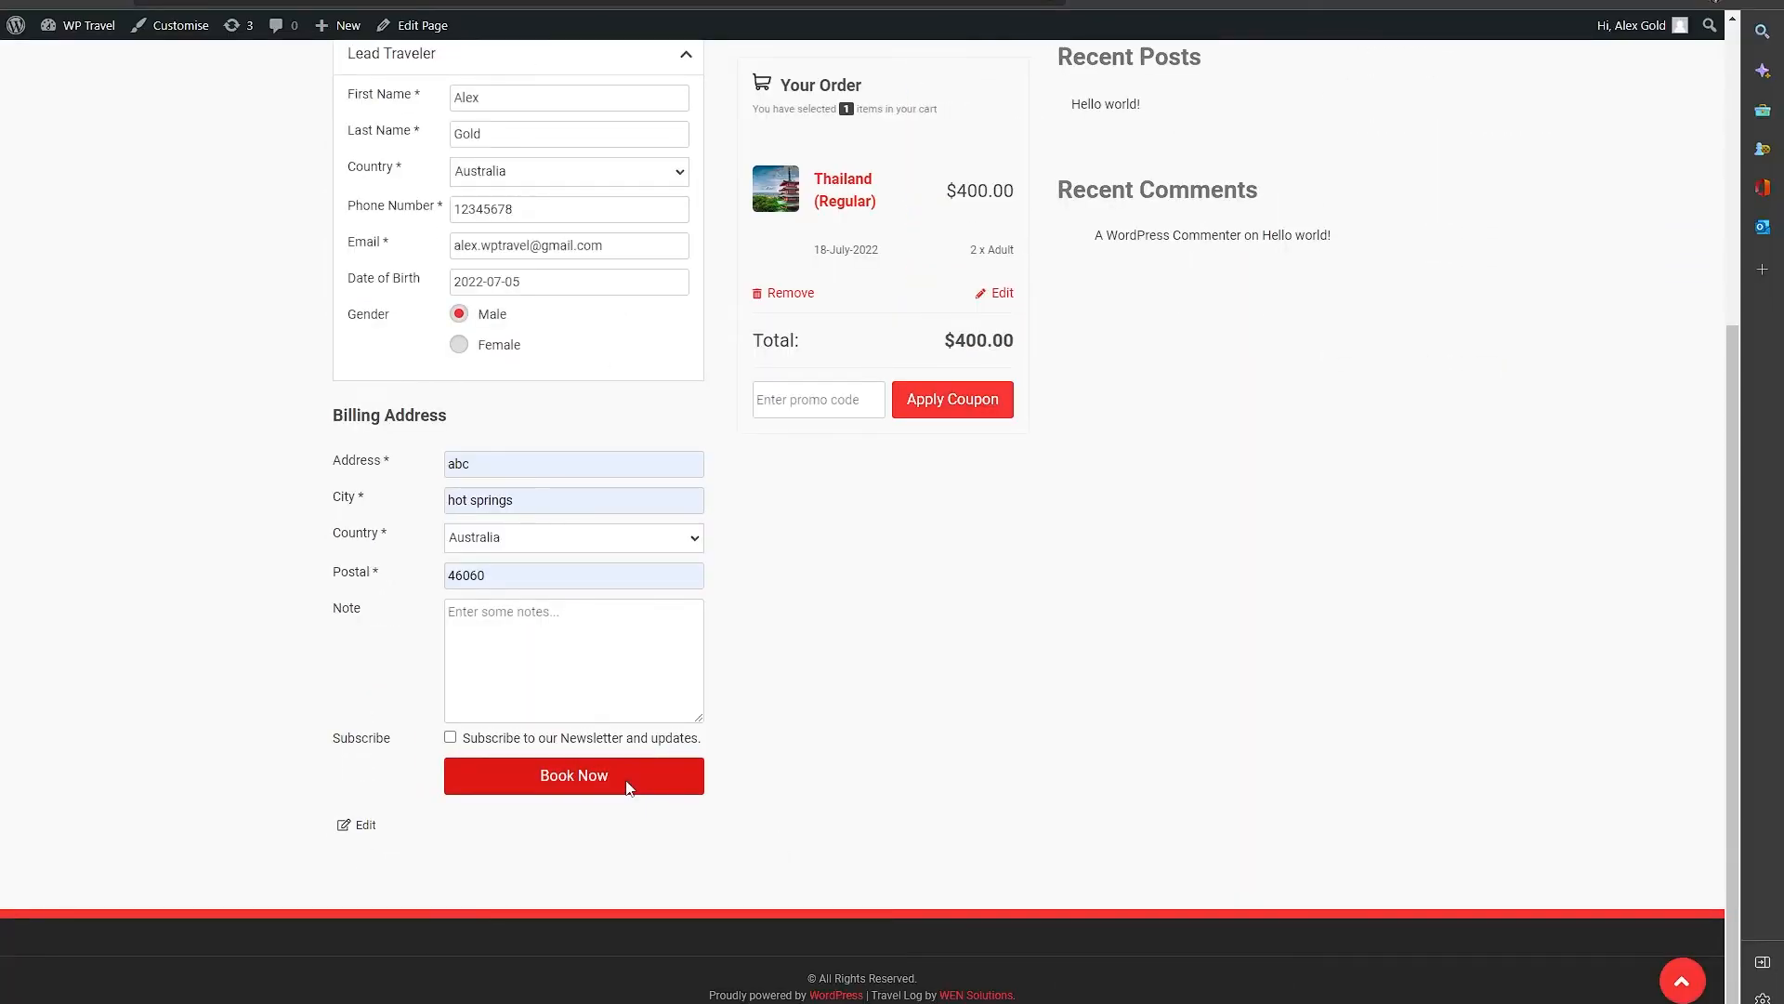
pyautogui.click(628, 788)
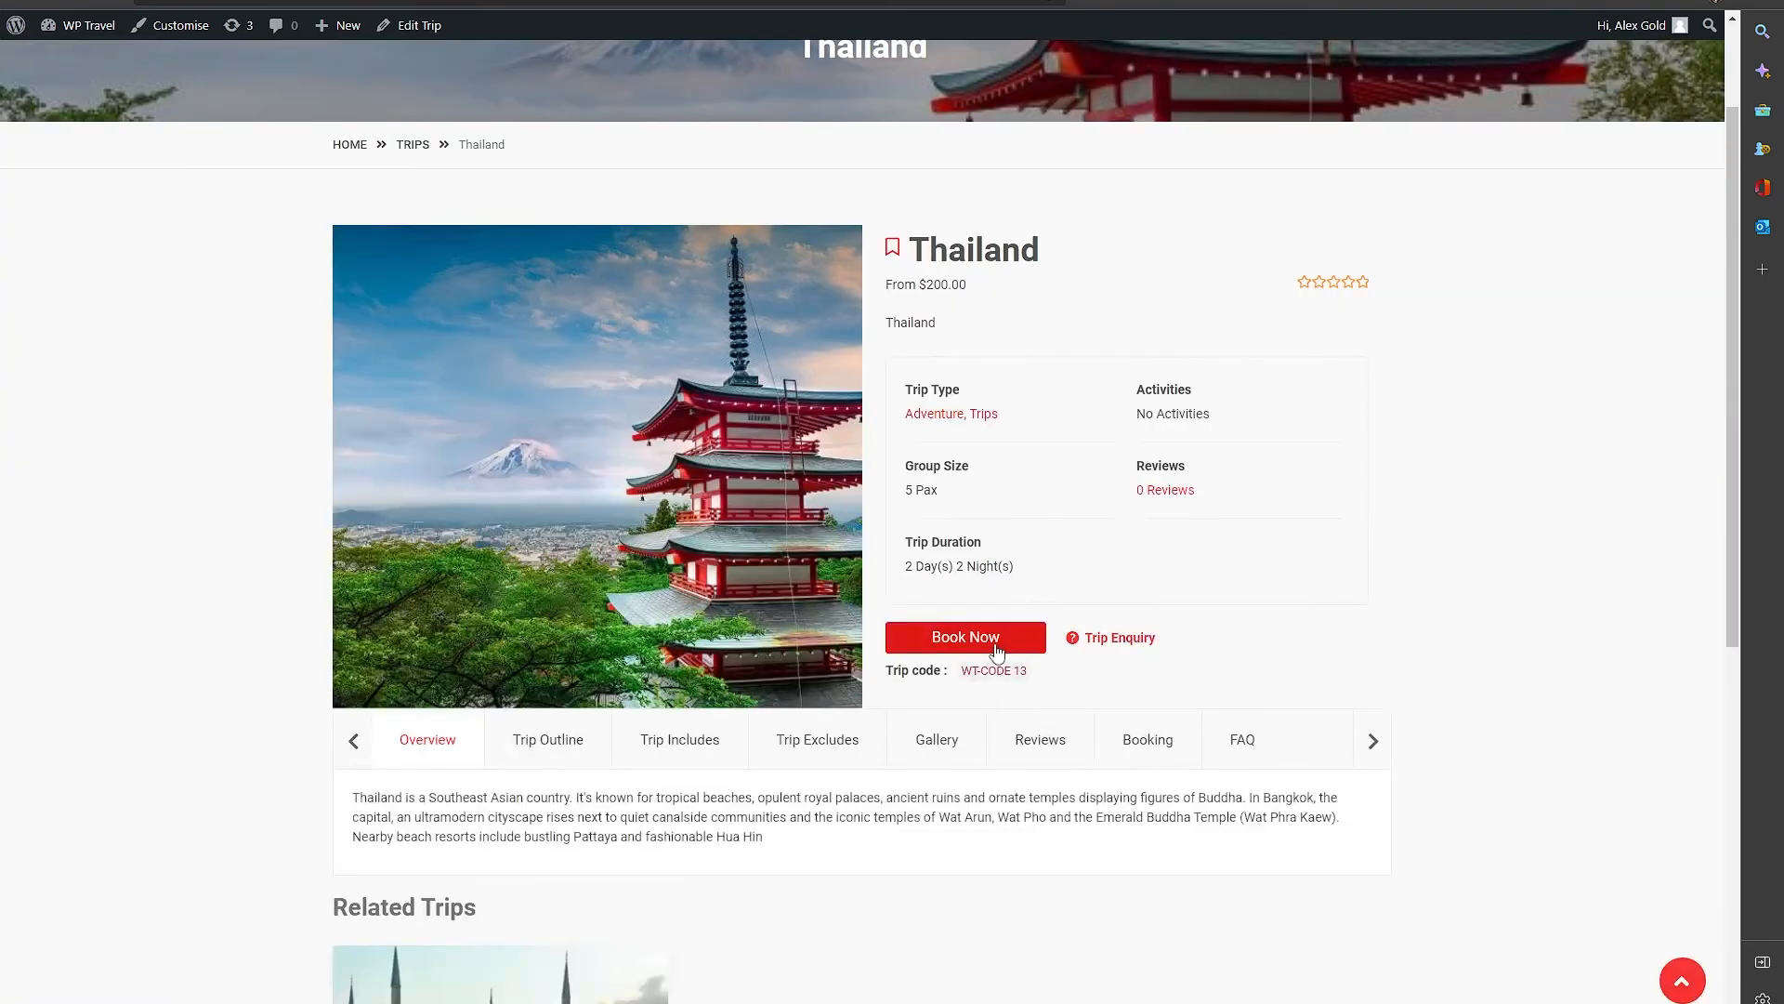
# - Check the remaining adult places on the Thailand trip for 18 July 2022 under the Regular pricing
pyautogui.click(994, 647)
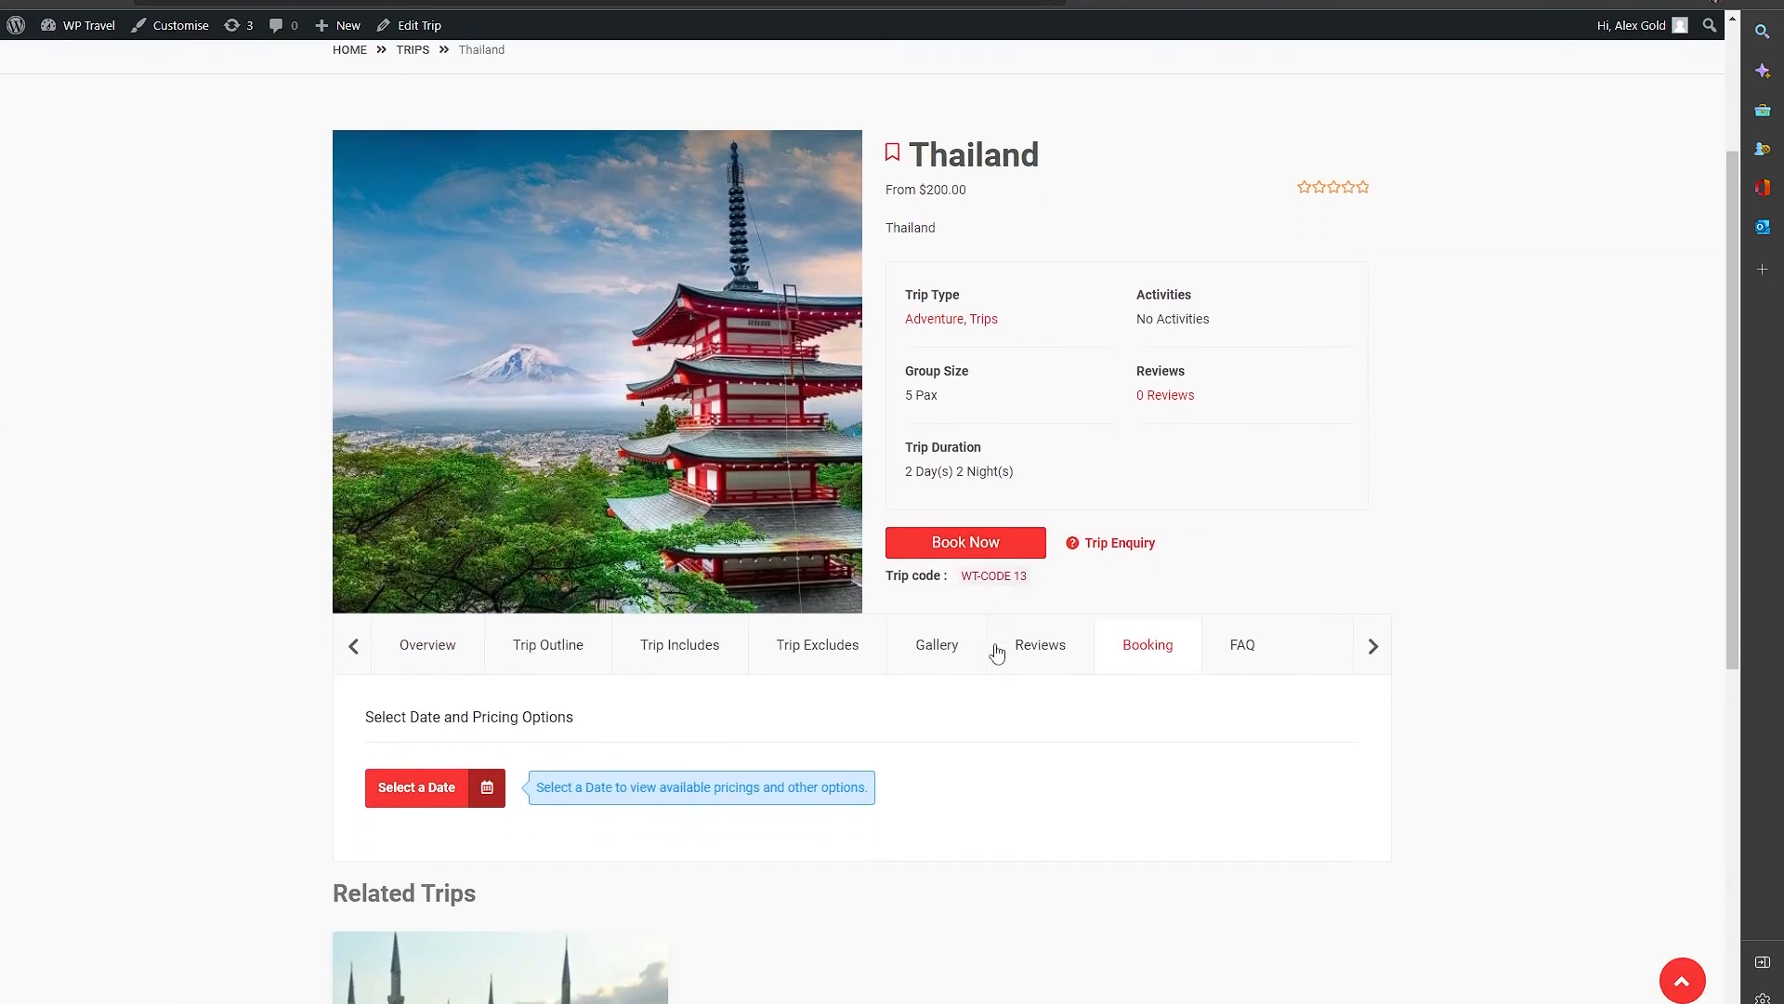
pyautogui.click(427, 195)
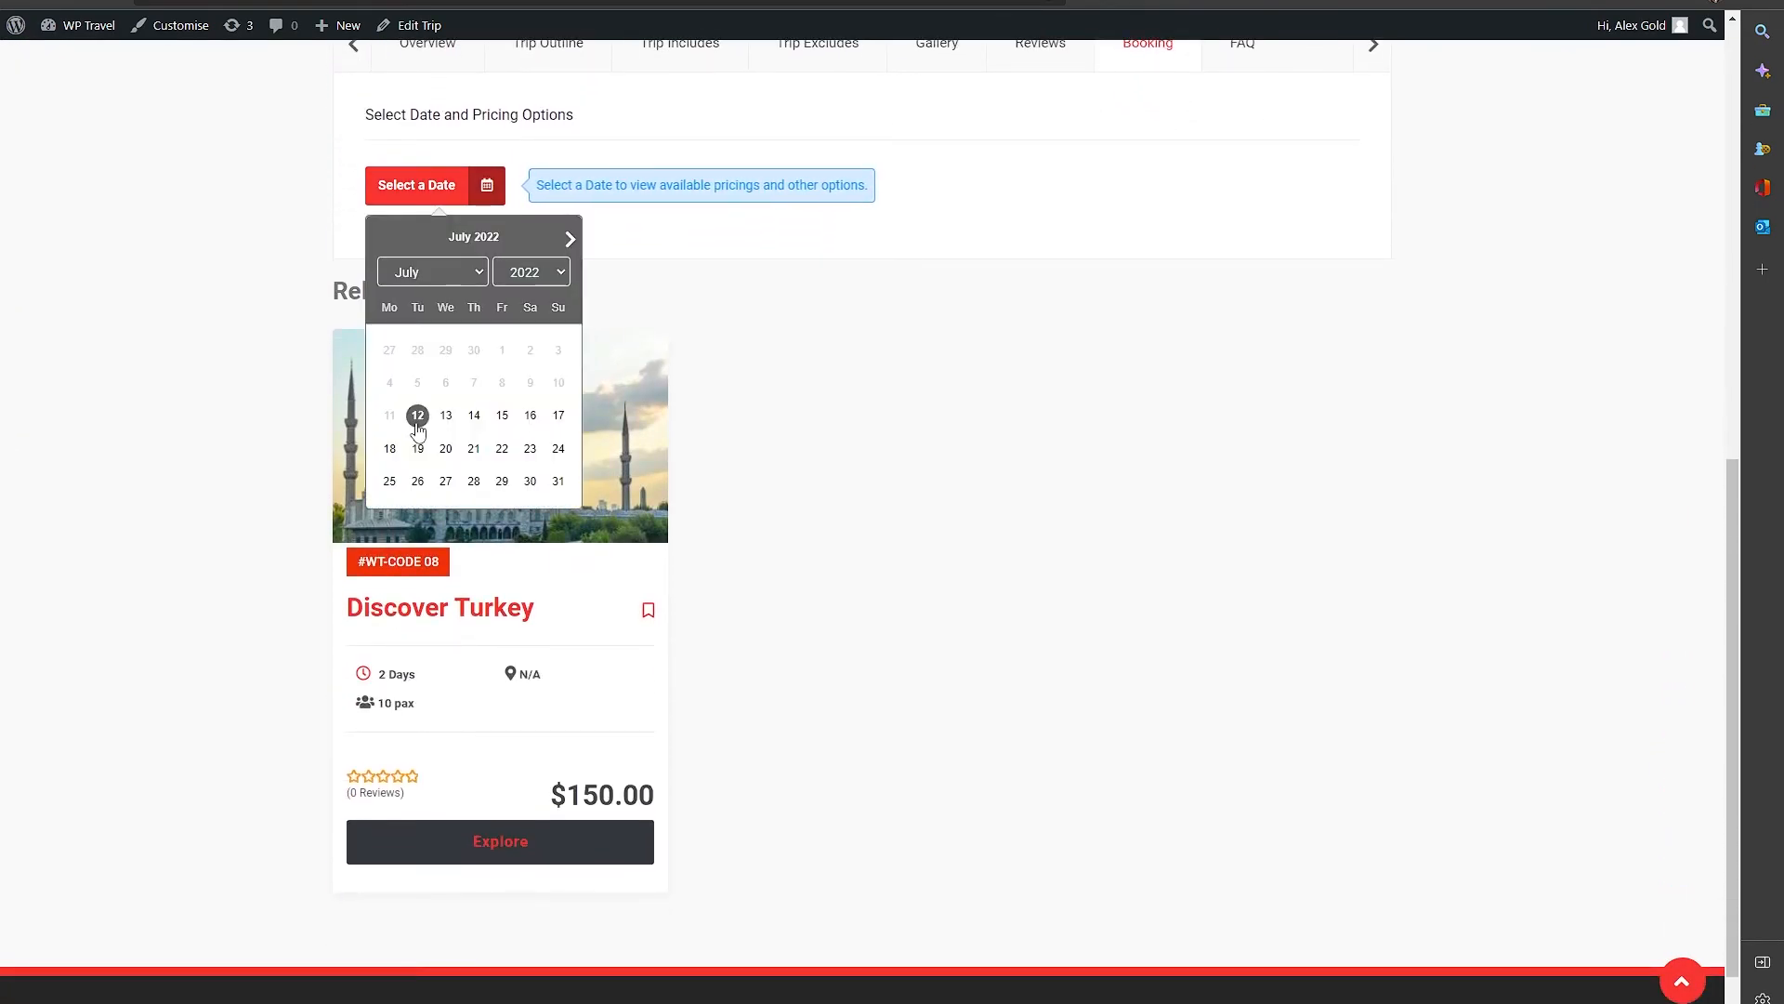
pyautogui.click(395, 448)
pyautogui.click(457, 335)
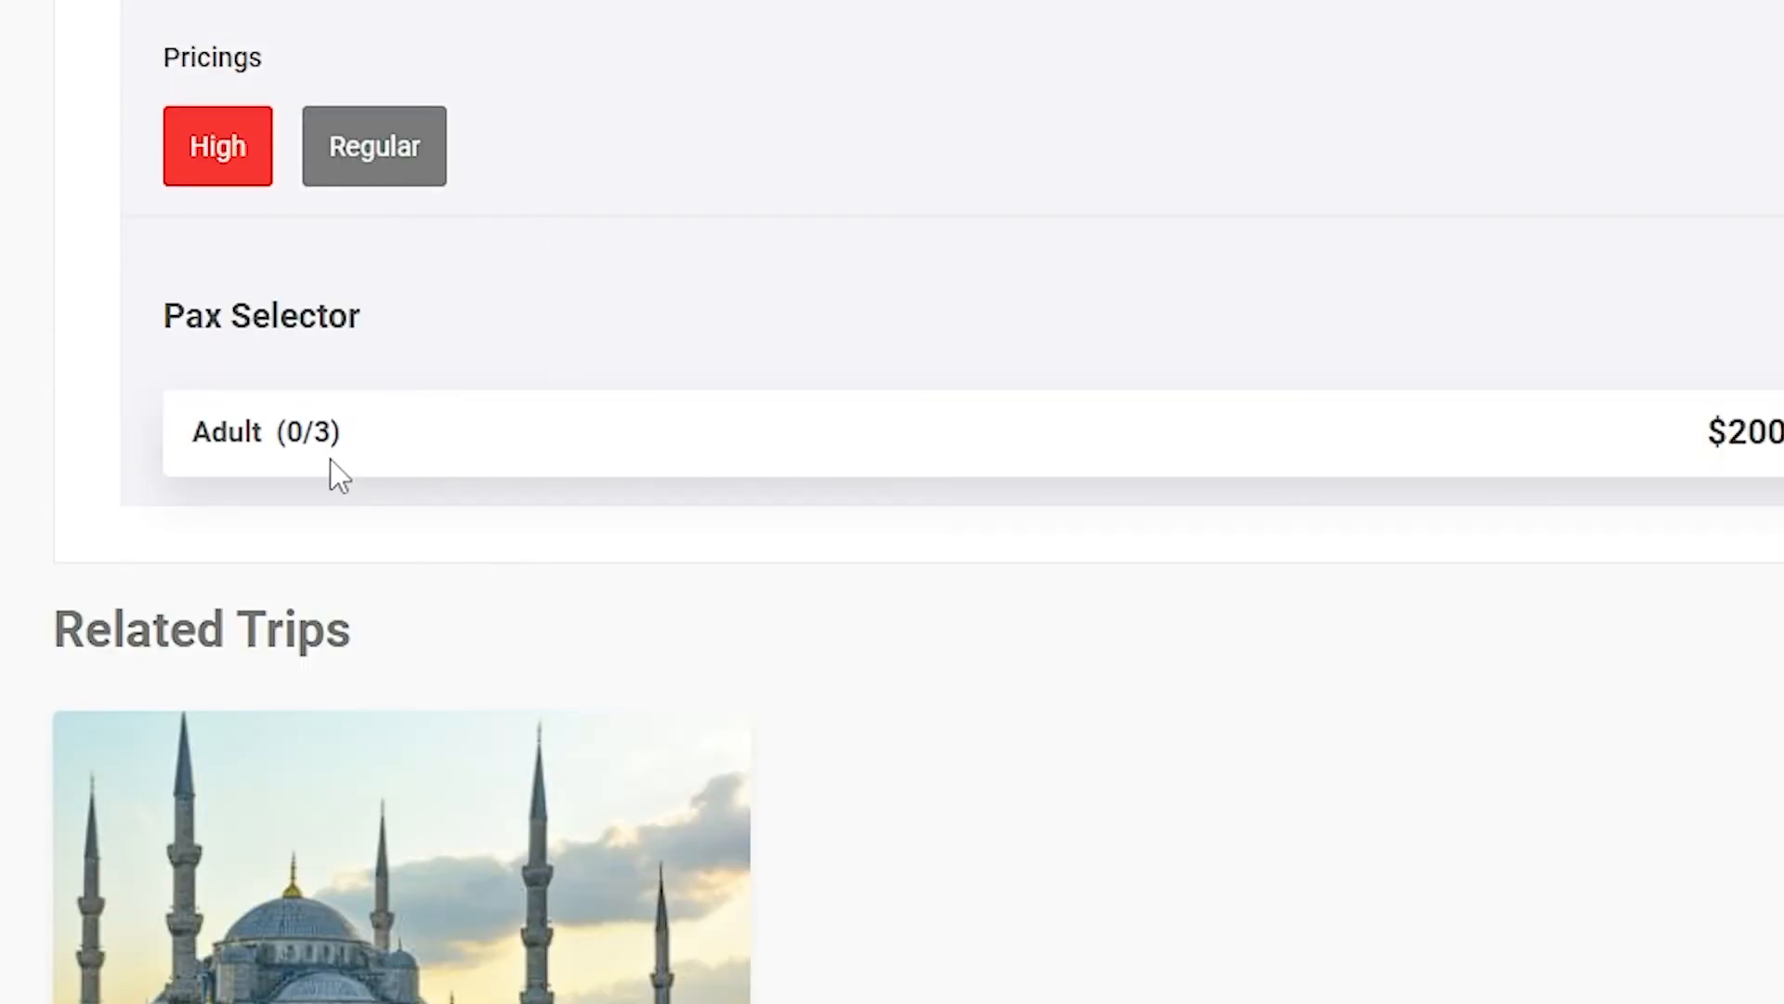